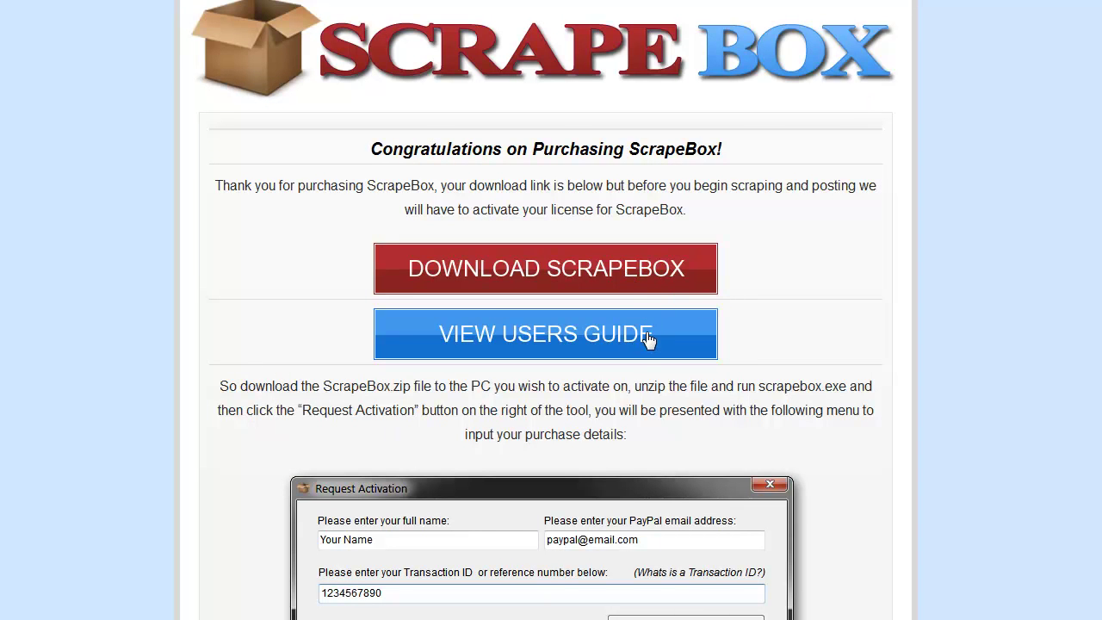
Save the scrapebox.zip download from Firefox to the Desktop
click(594, 280)
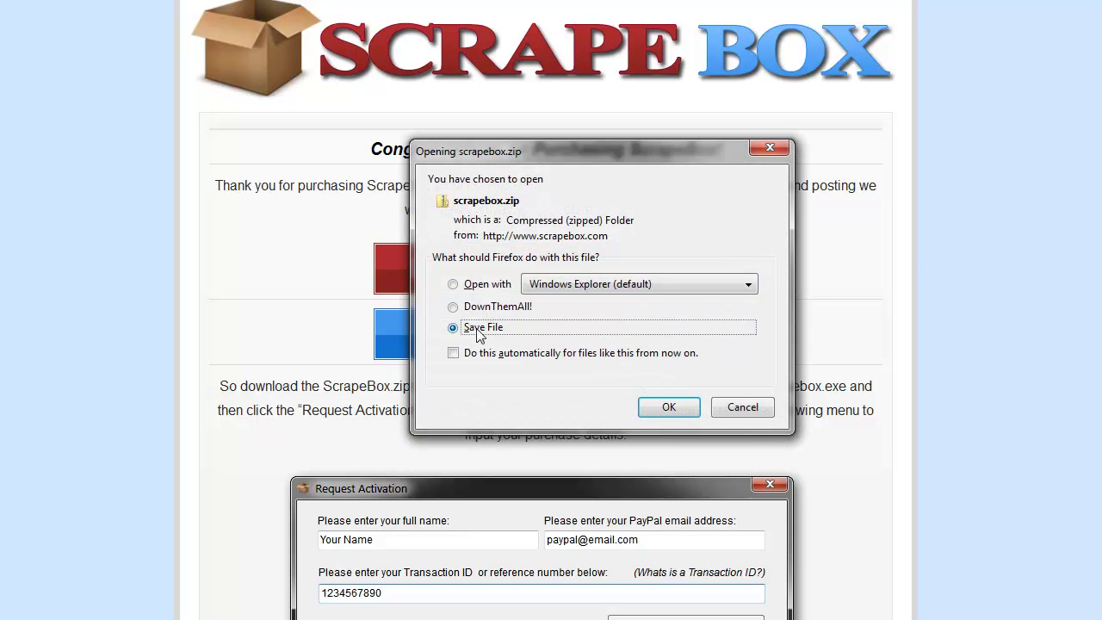
click(652, 406)
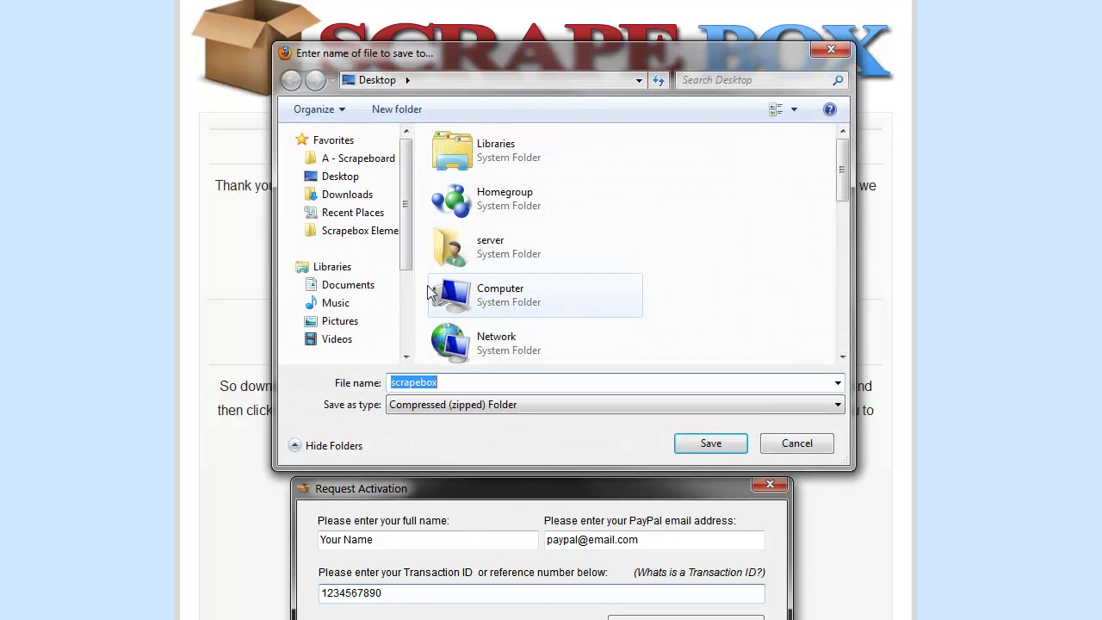
click(342, 178)
click(708, 445)
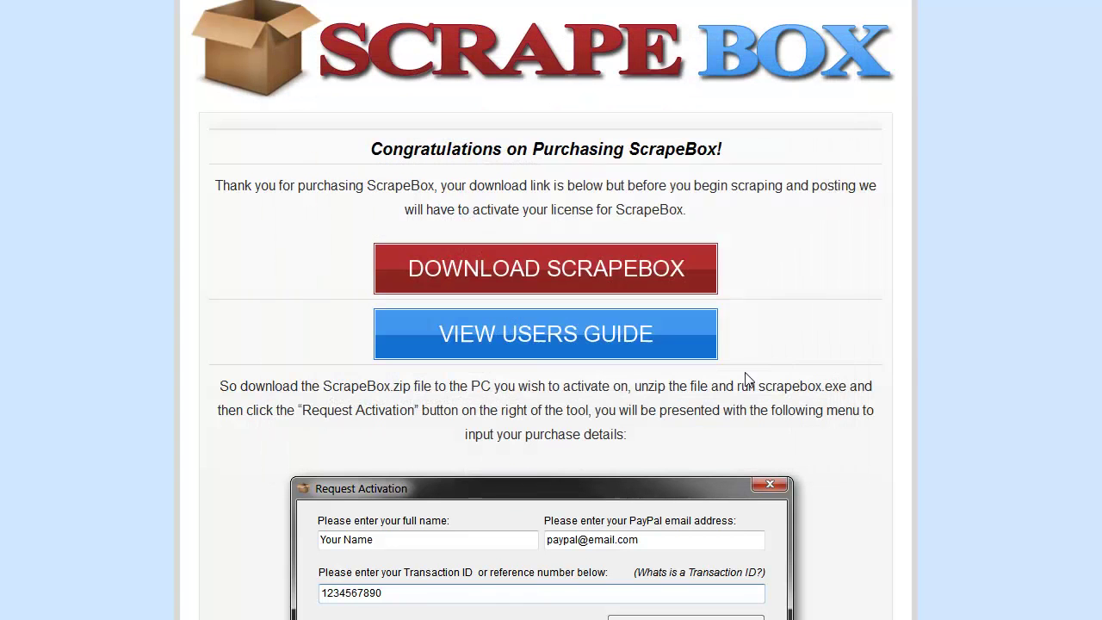
Hide the Downloads window and select the scrapebox zip in the Scrapebox folder
click(854, 110)
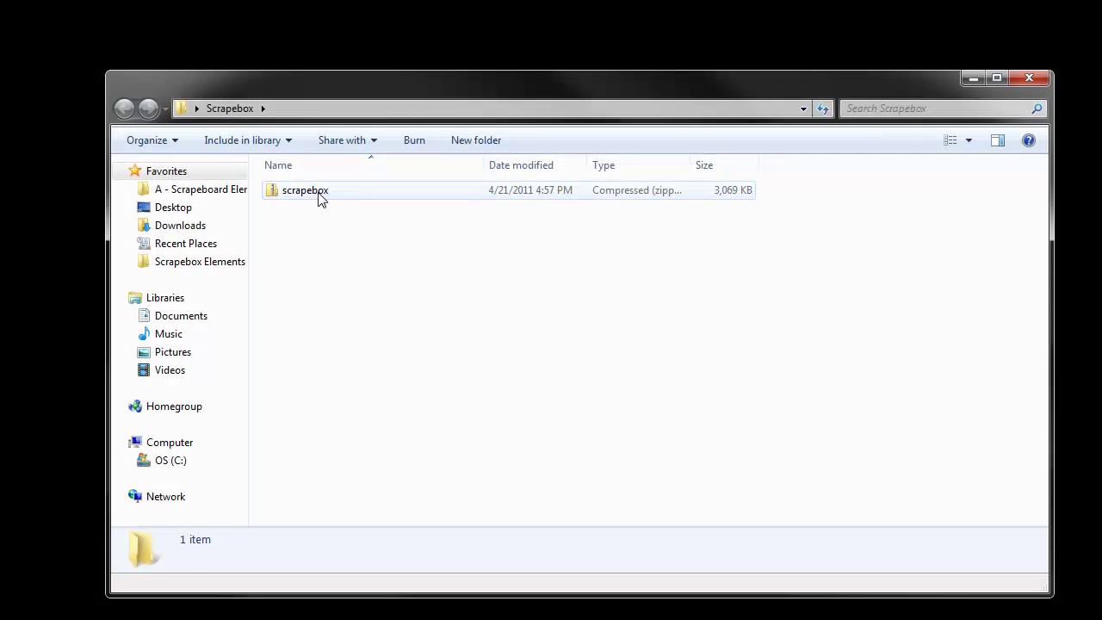
click(321, 197)
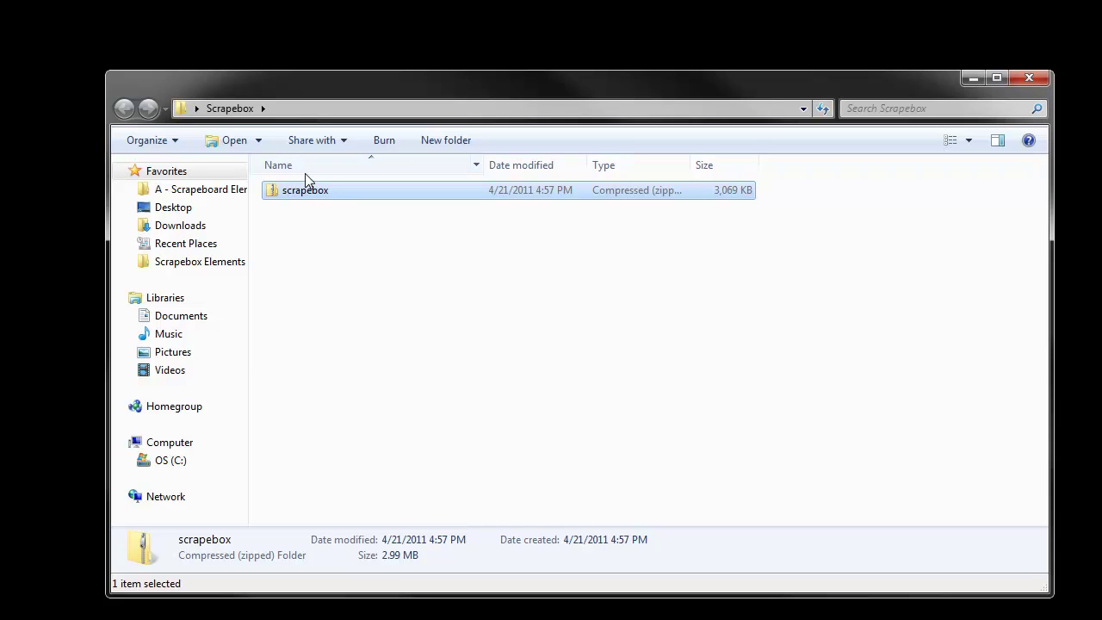
Unblock the scrapebox zip through its Properties dialog and apply the change
right_click(309, 189)
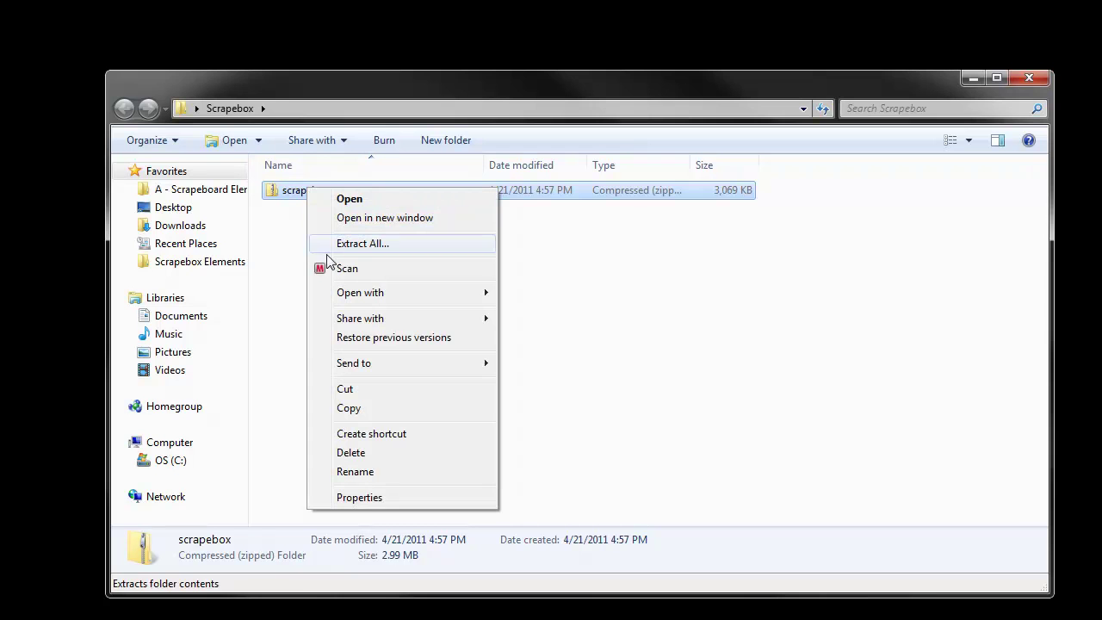
click(360, 498)
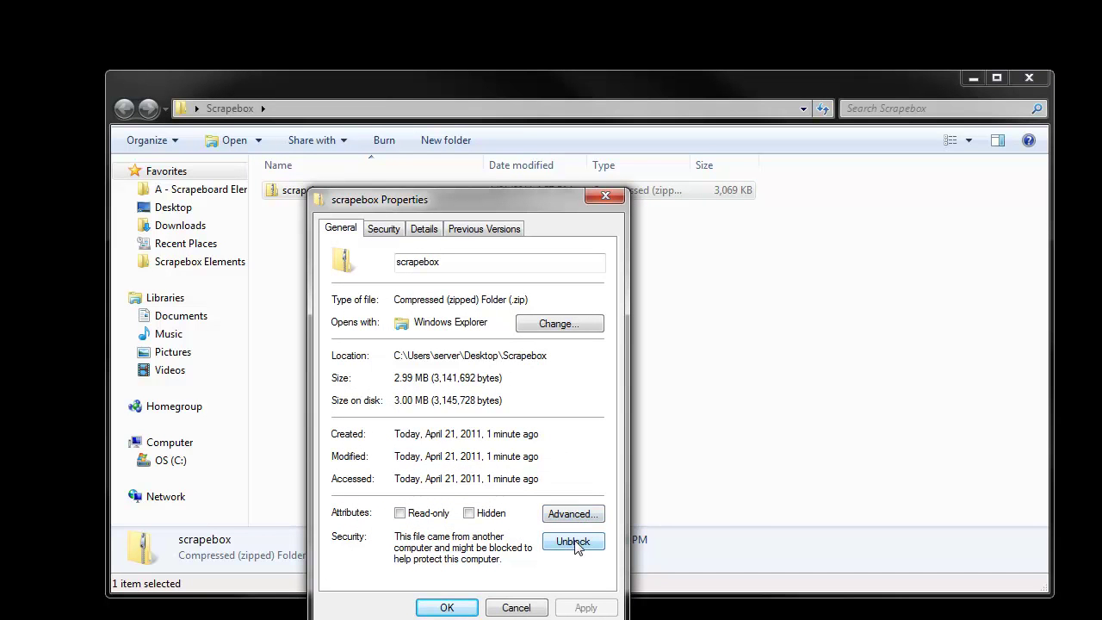
click(573, 542)
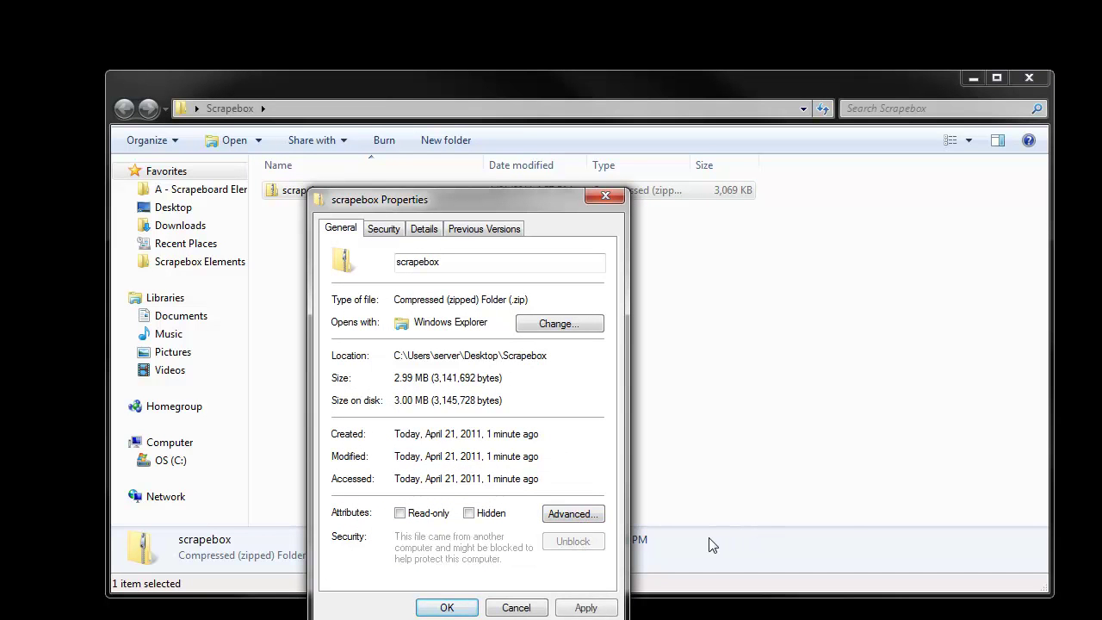
click(447, 608)
Extract all contents of the scrapebox zip into a scrapebox folder
right_click(320, 195)
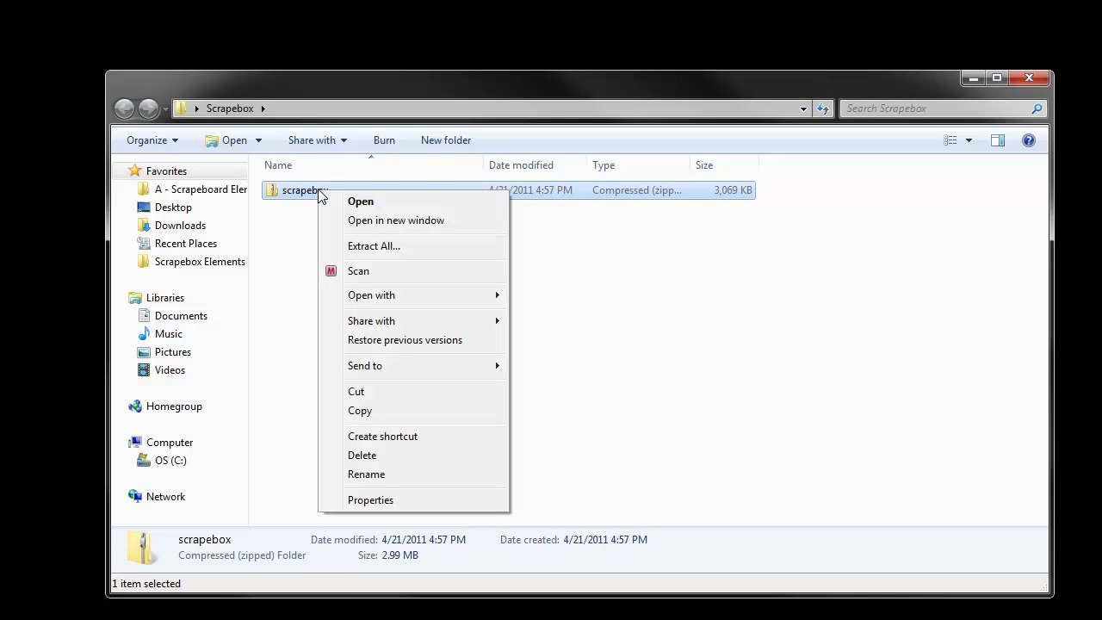
click(383, 251)
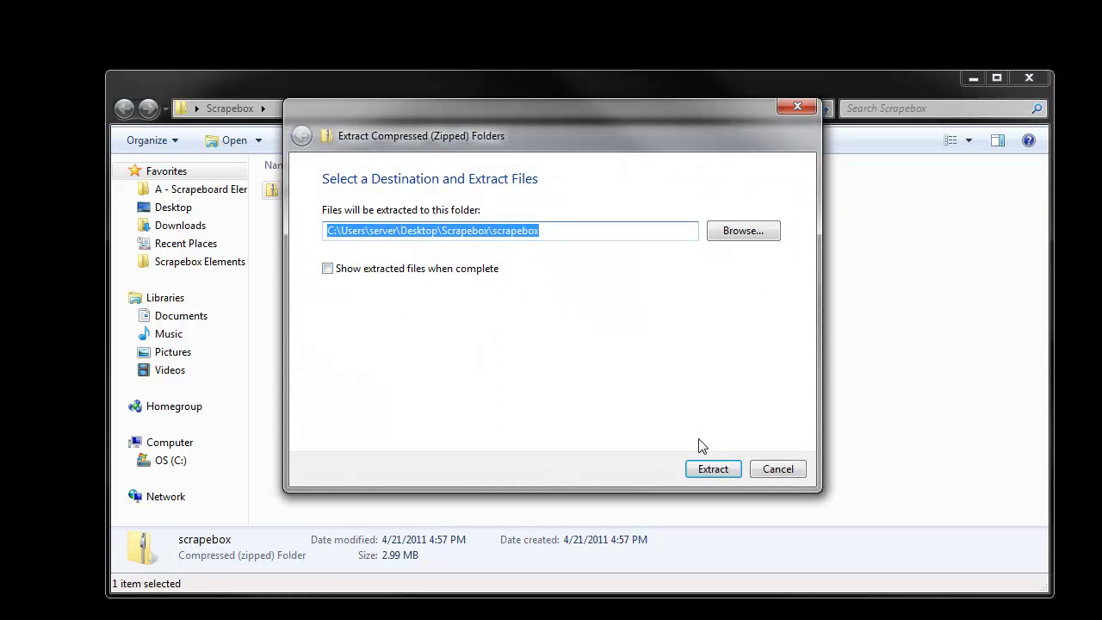
click(719, 471)
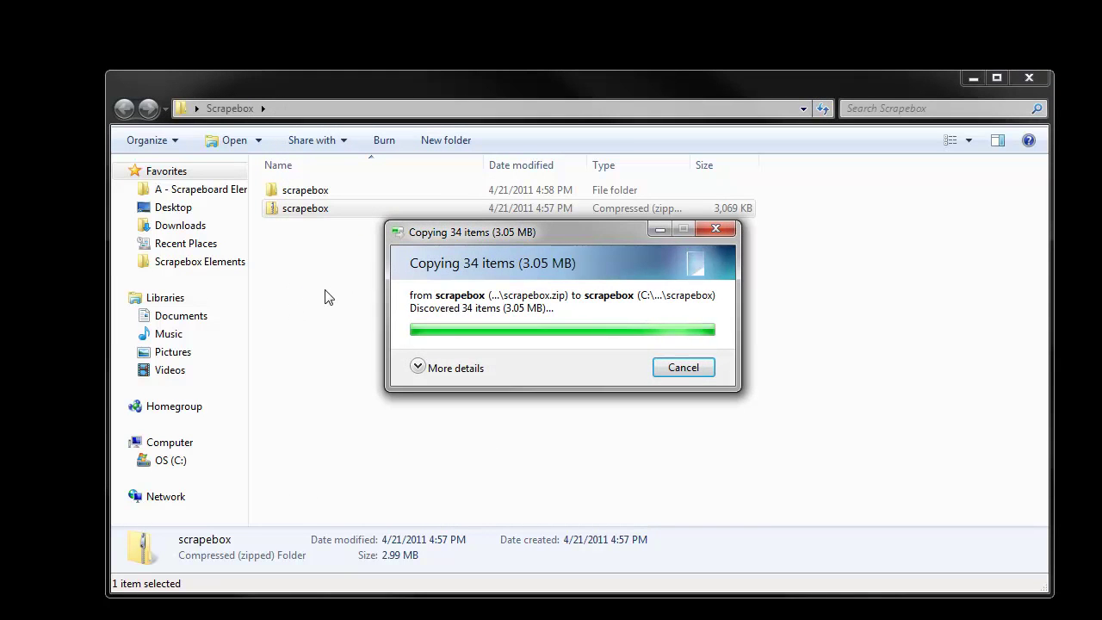
Delete the zip file and open the extracted scrapebox folder
right_click(304, 210)
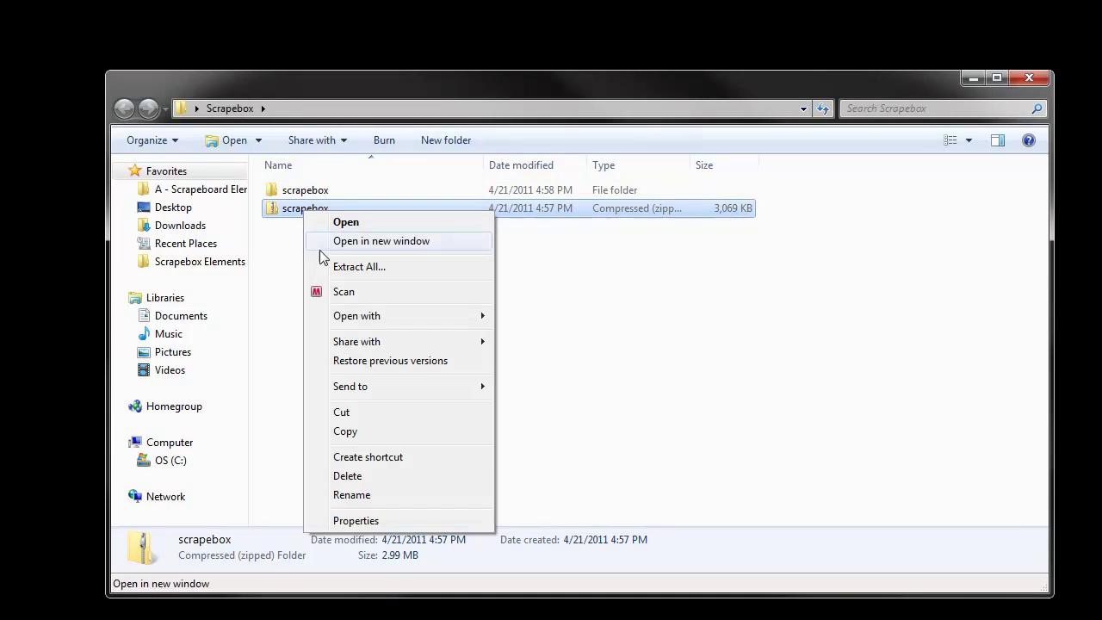
click(386, 475)
click(633, 381)
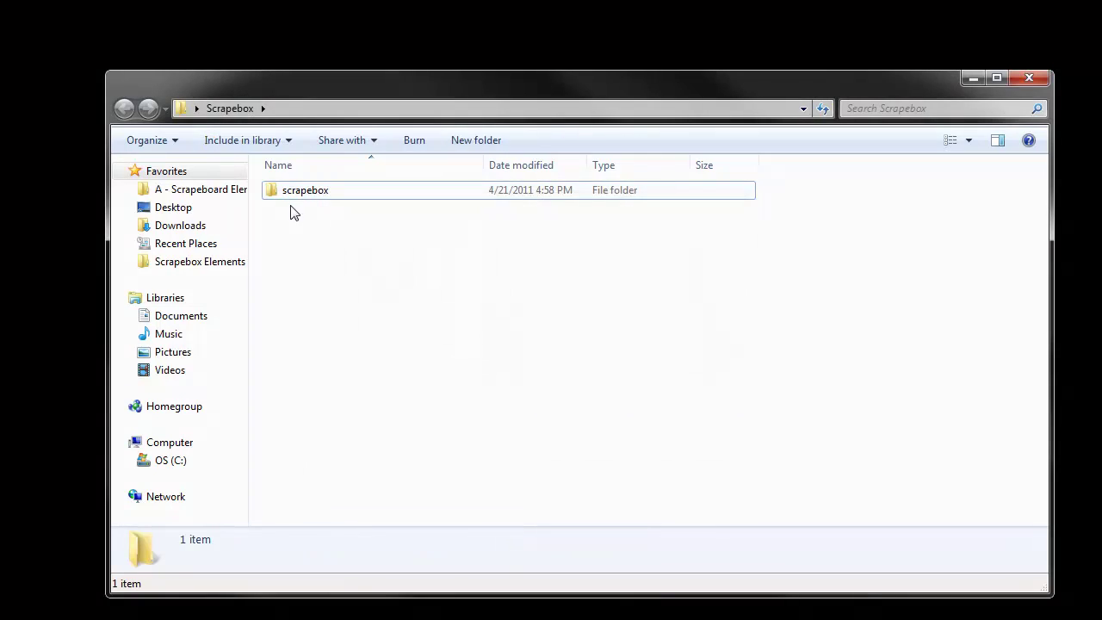
double_click(287, 193)
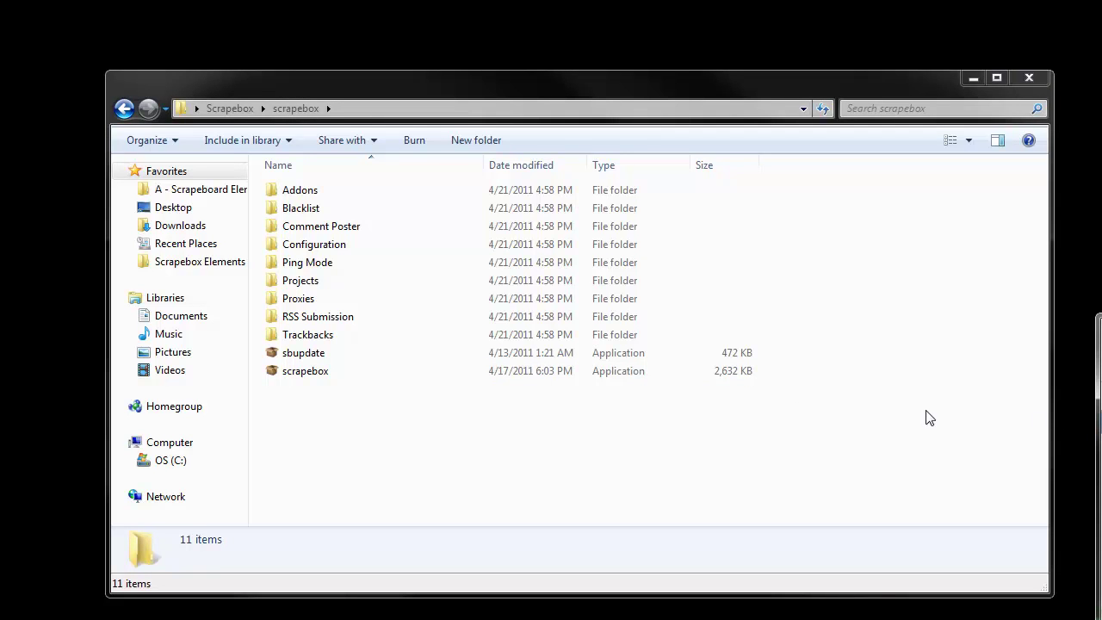
Launch scrapebox.exe and dismiss the server connection error message
double_click(320, 379)
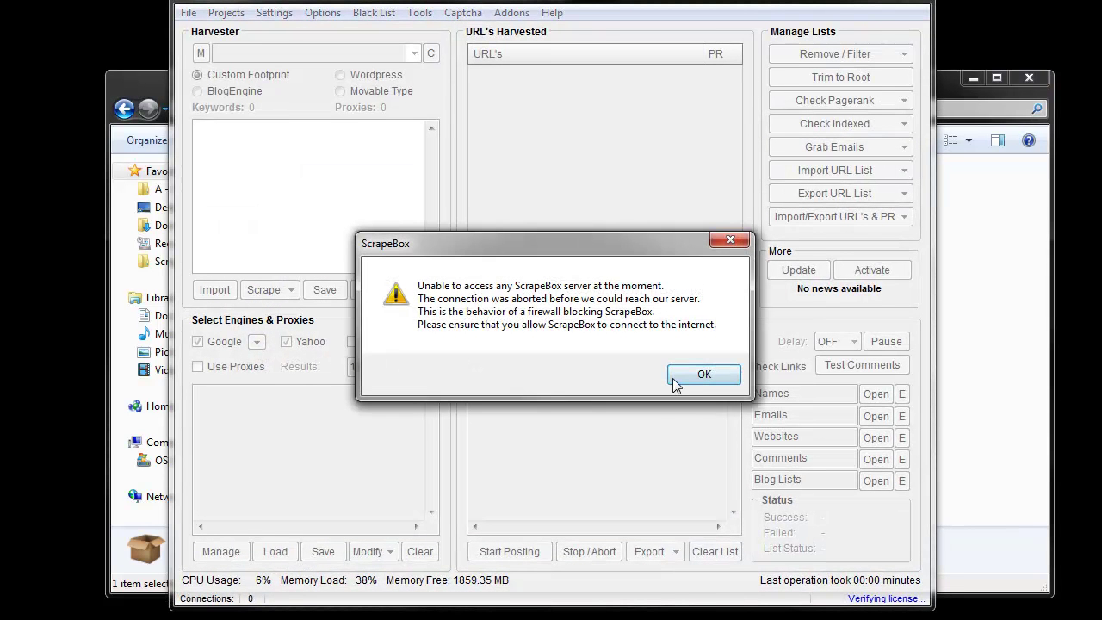
drag(653, 254, 629, 171)
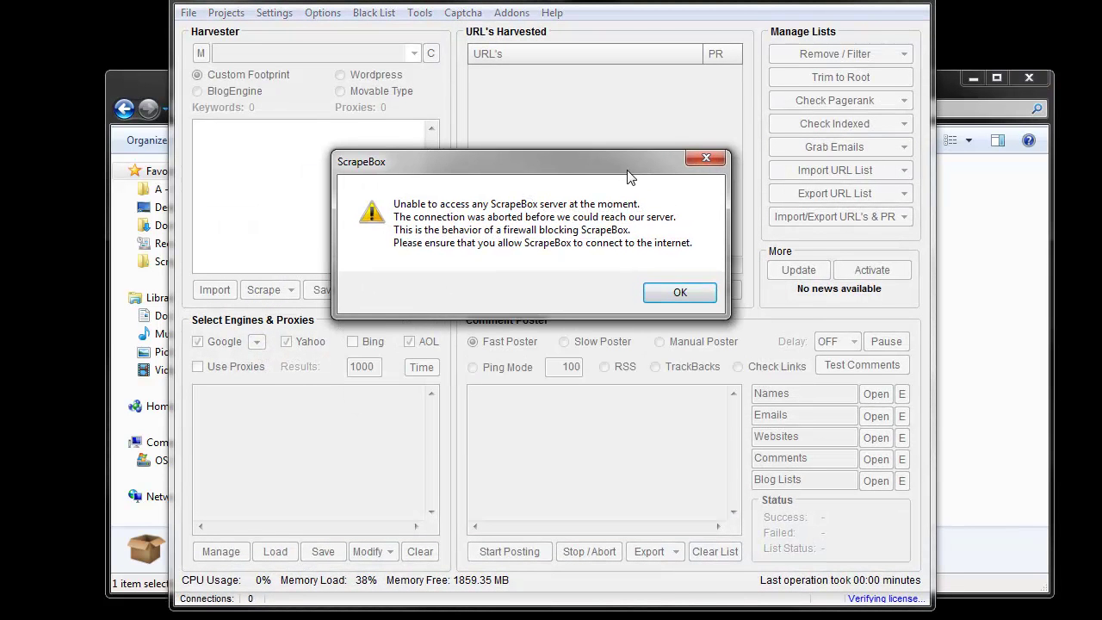
click(680, 292)
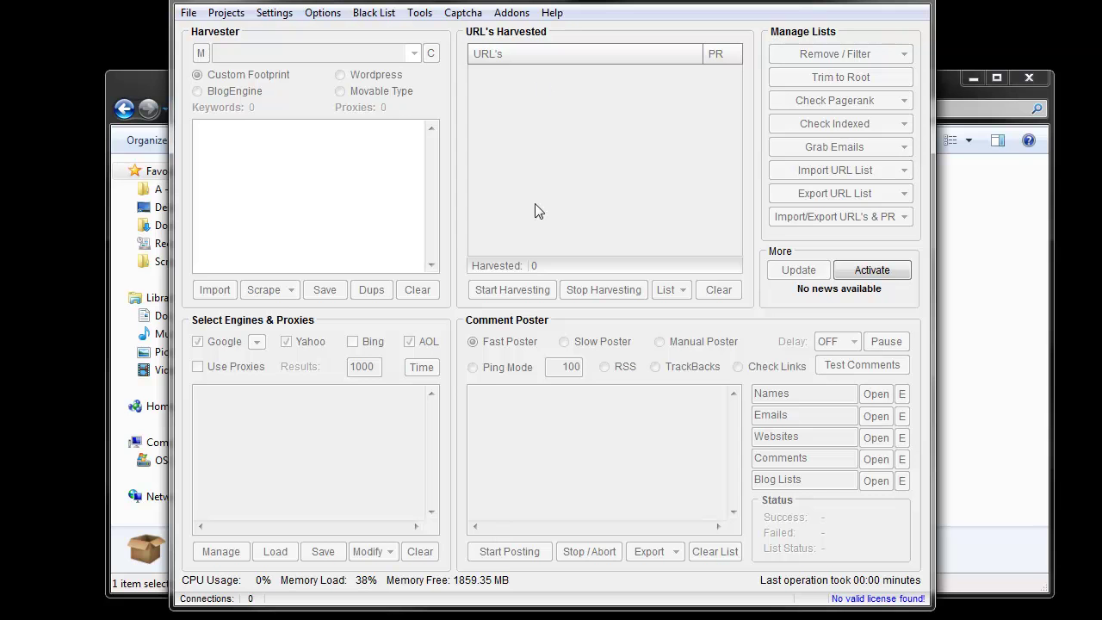
In Request Activation, enter the buyer's full name, PayPal e-mail and transaction ID
click(872, 272)
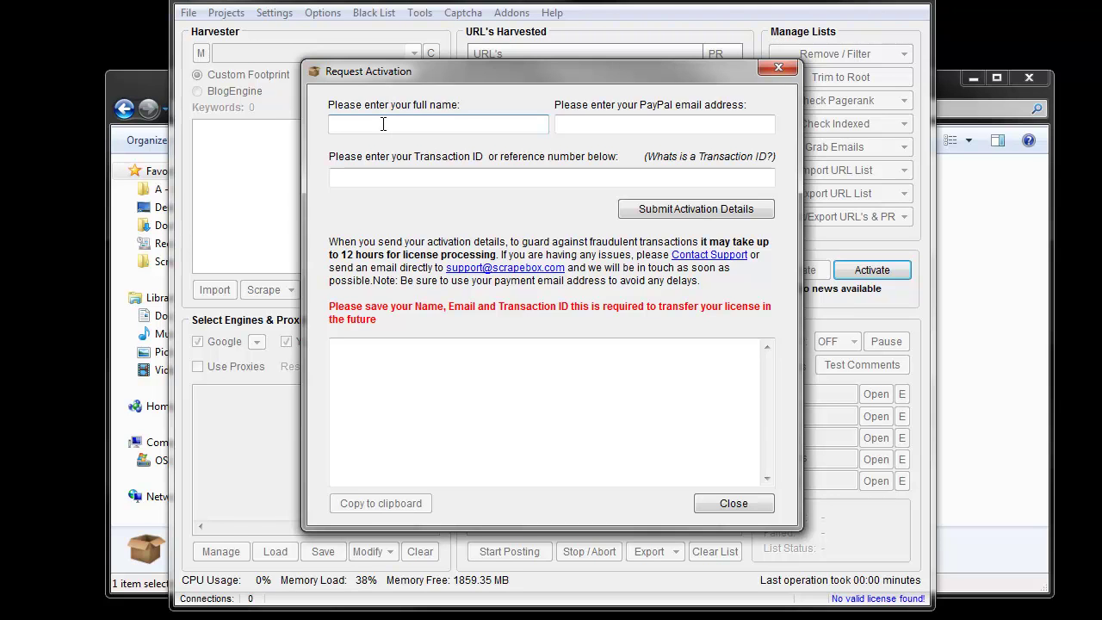
text(J)
text(o)
key(BackSpace)
key(BackSpace)
click(558, 124)
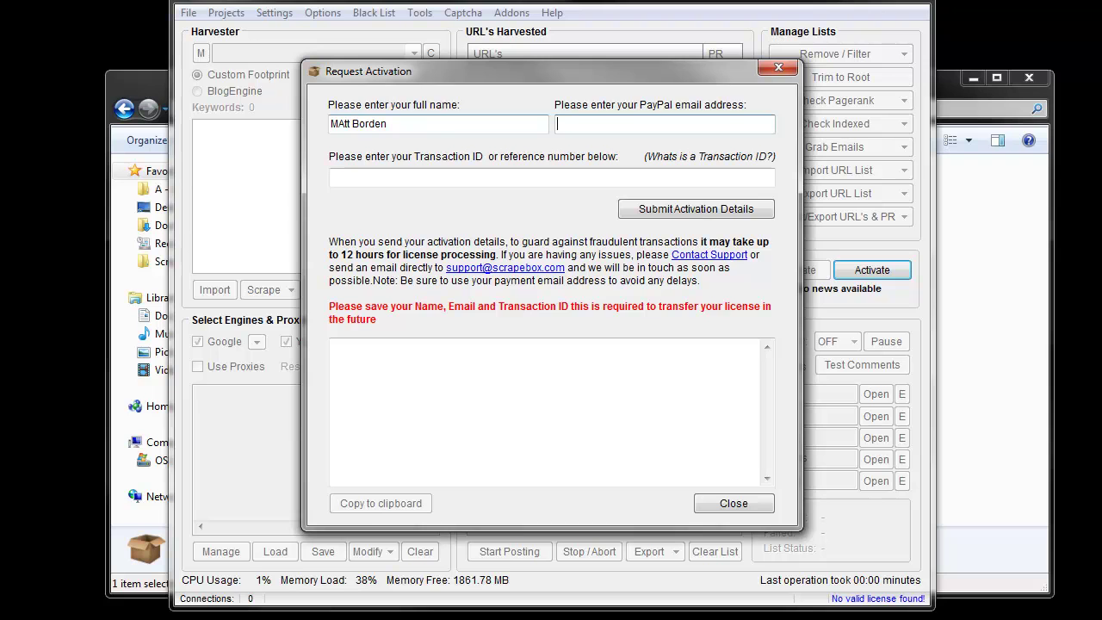
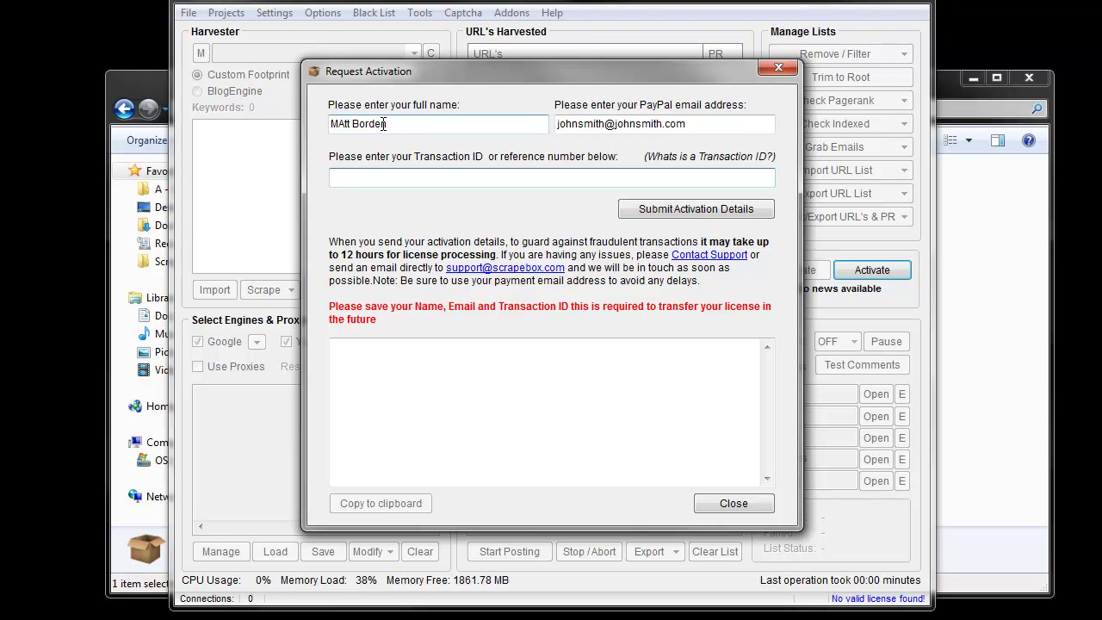
text(5)
key(BackSpace)
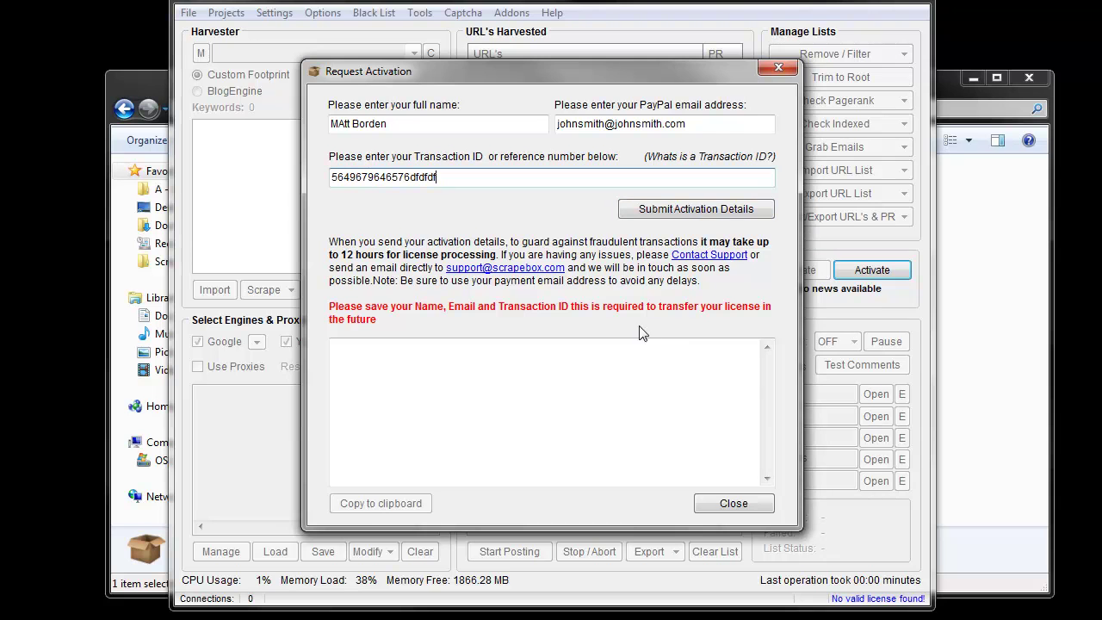
Submit and confirm the activation details, dismiss the failure warning, and close the form
click(705, 211)
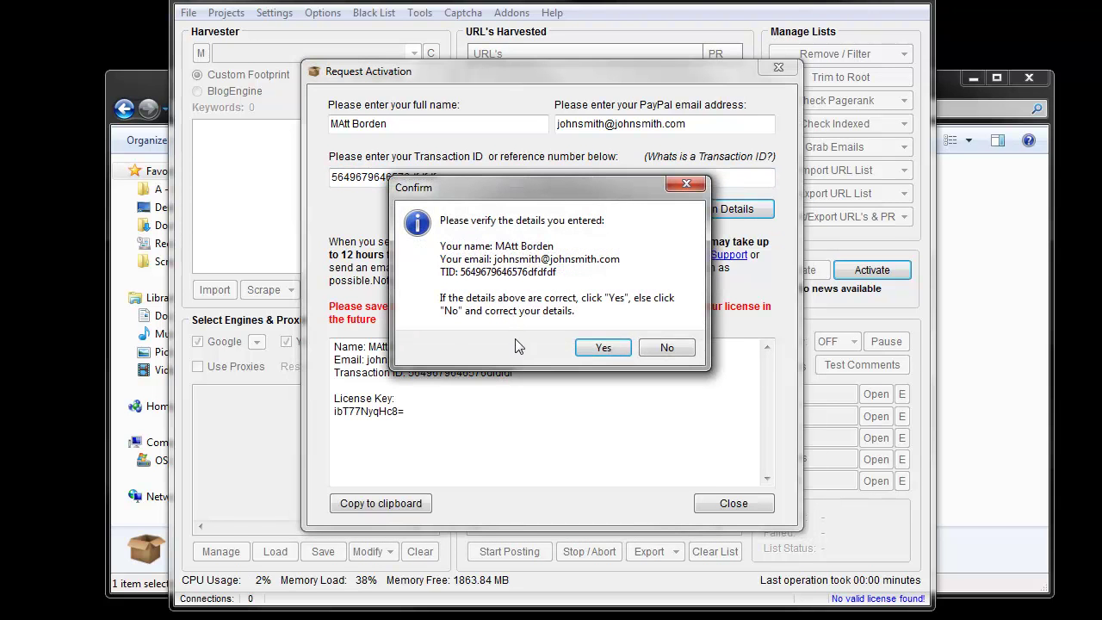
click(615, 349)
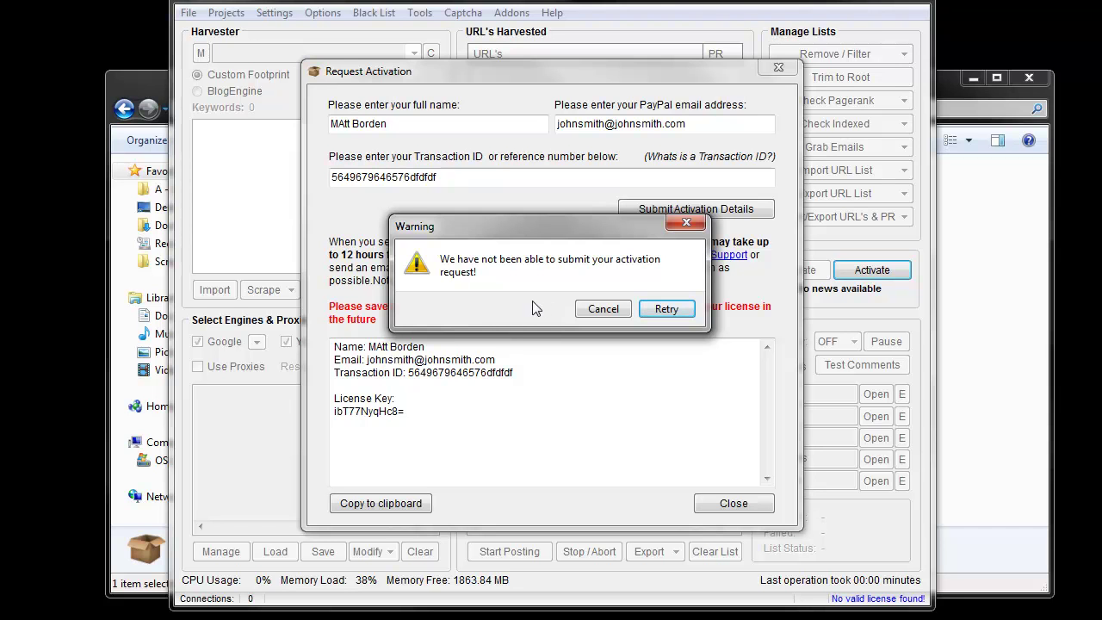
click(604, 308)
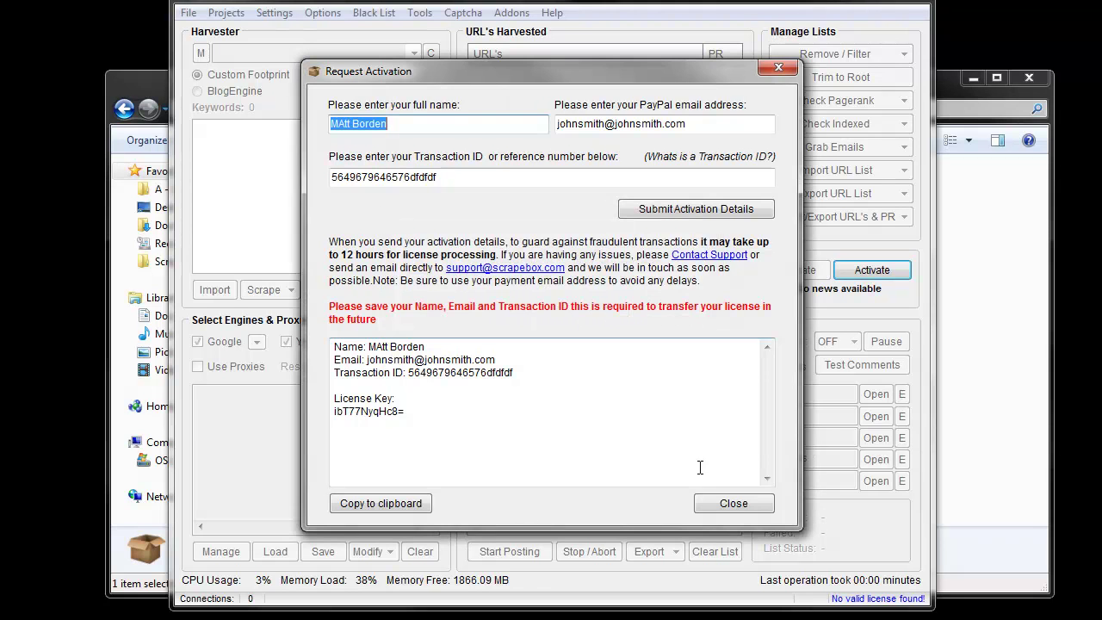
click(737, 507)
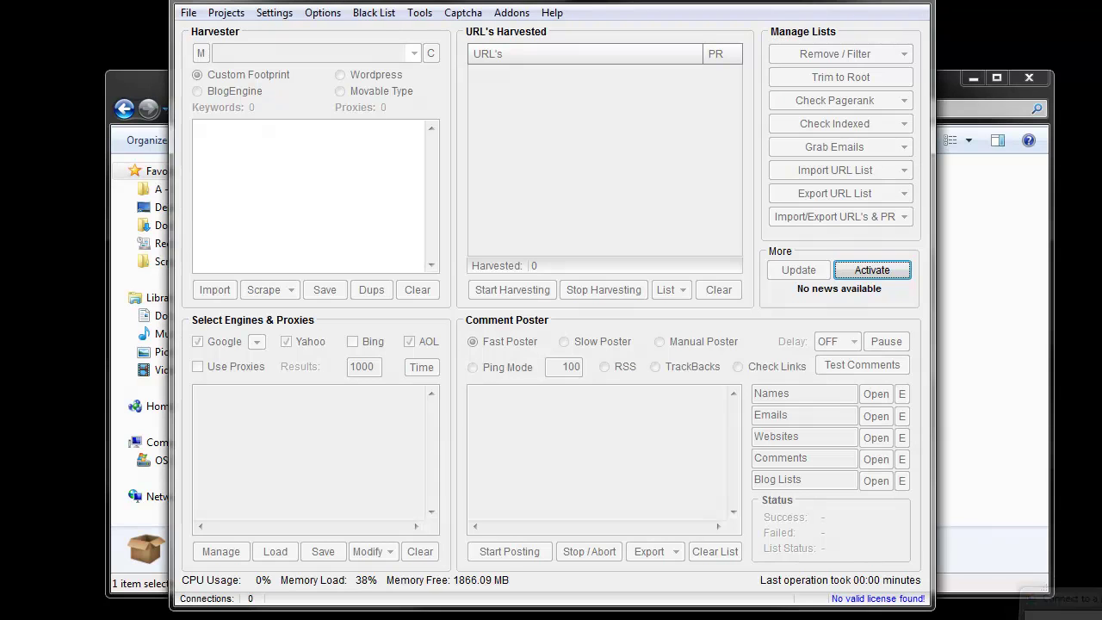
Exit ScrapeBox, browse the five text files in Comment Poster, then return to scrapebox
key(alt+F4)
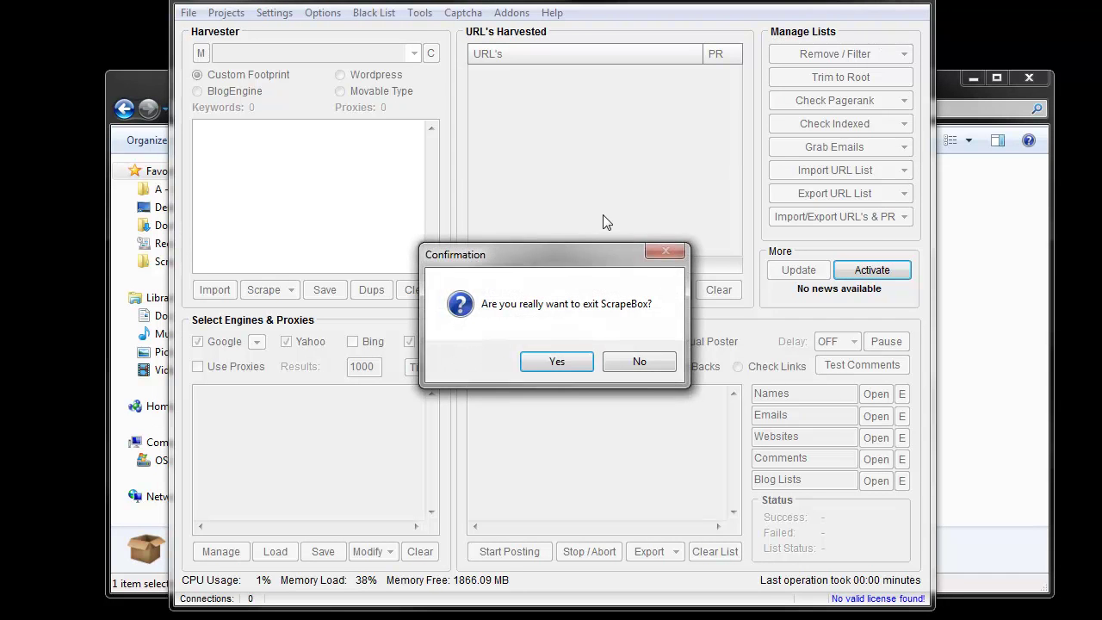
click(560, 367)
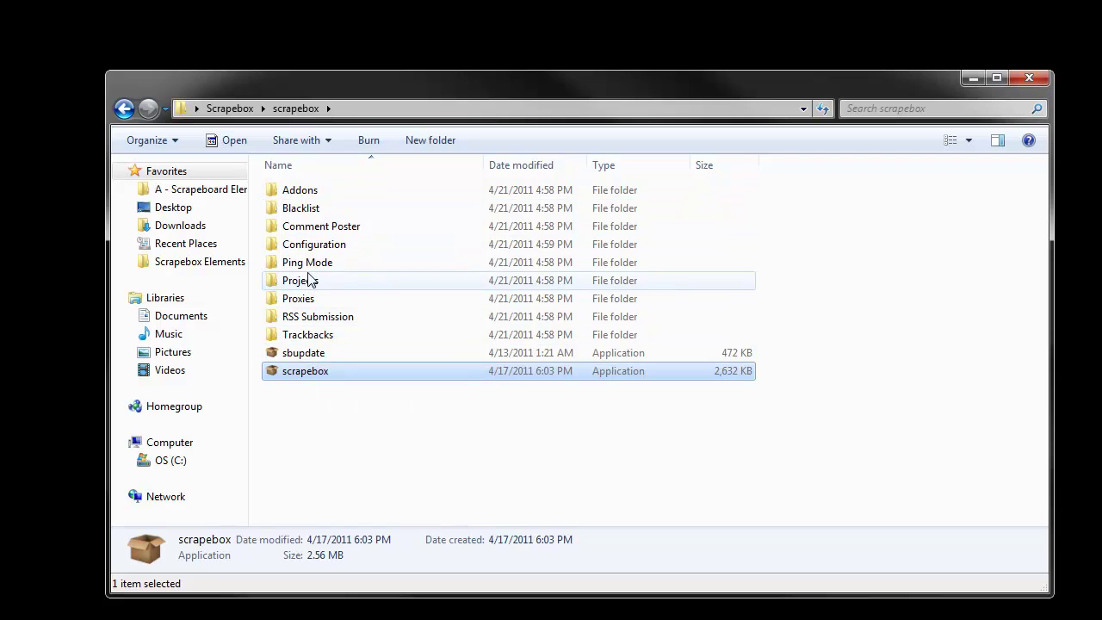
double_click(334, 226)
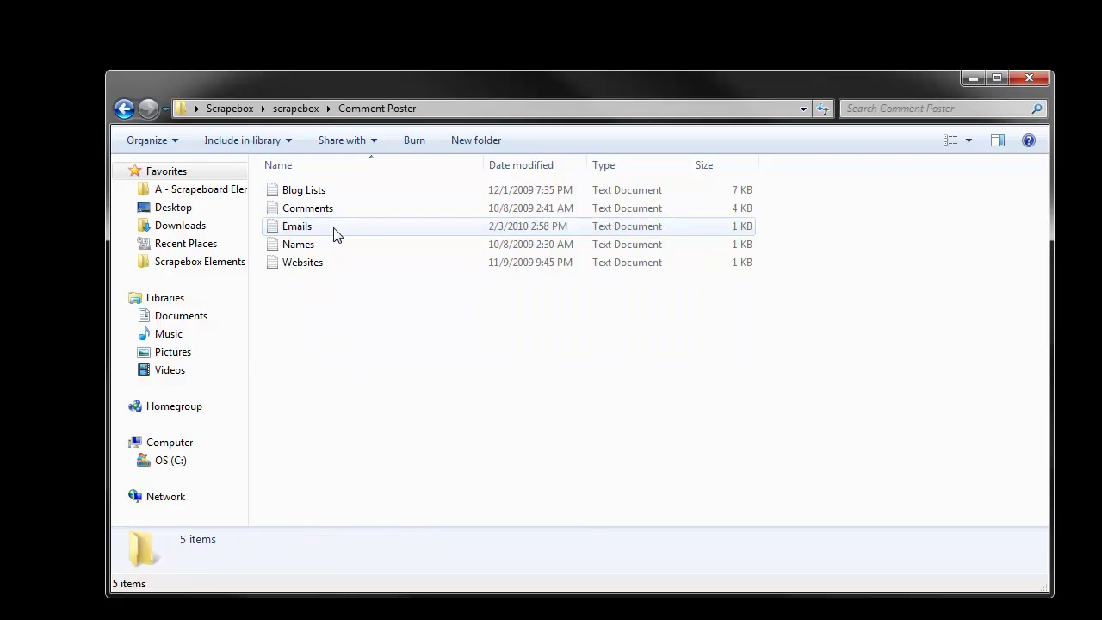
drag(328, 325, 307, 185)
click(322, 330)
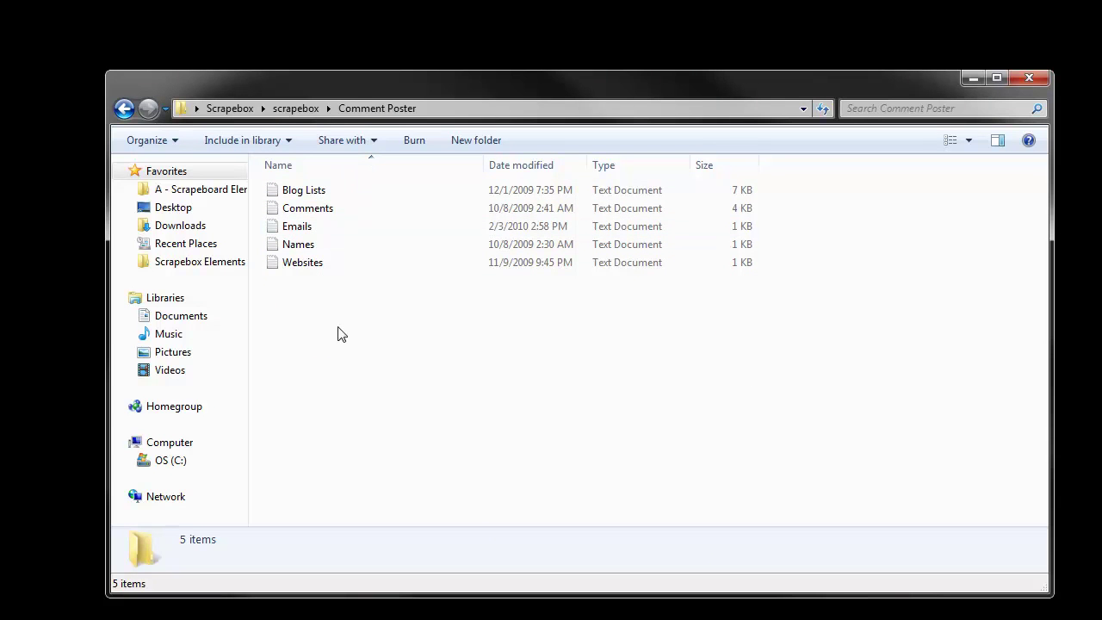
click(124, 108)
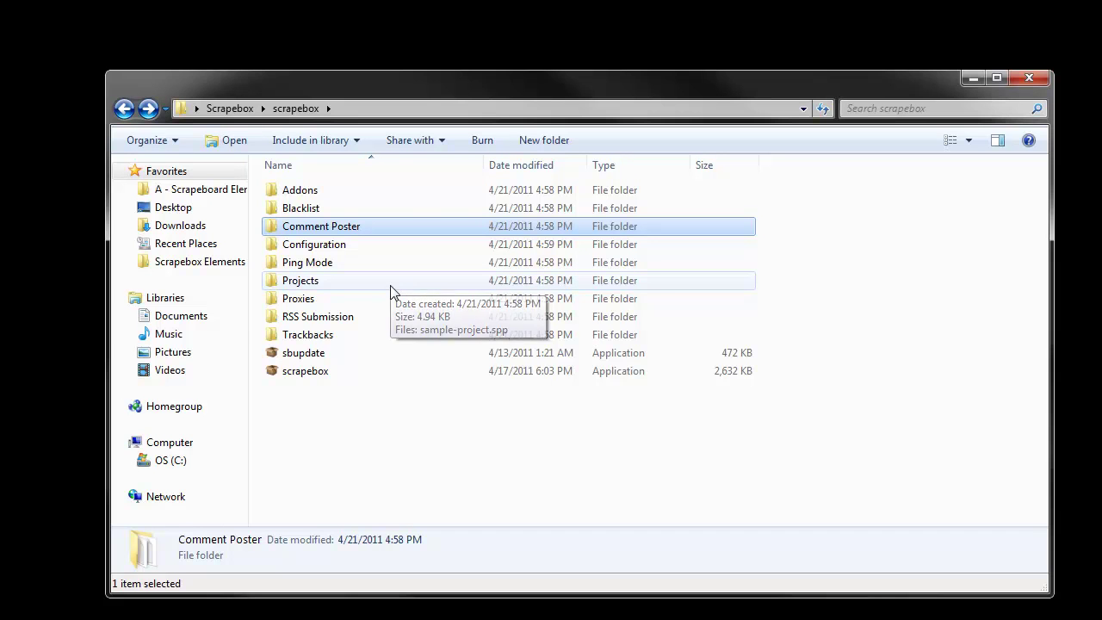
Copy the scrapebox folder in place and rename the copy to 'scrapebox 2'
click(231, 109)
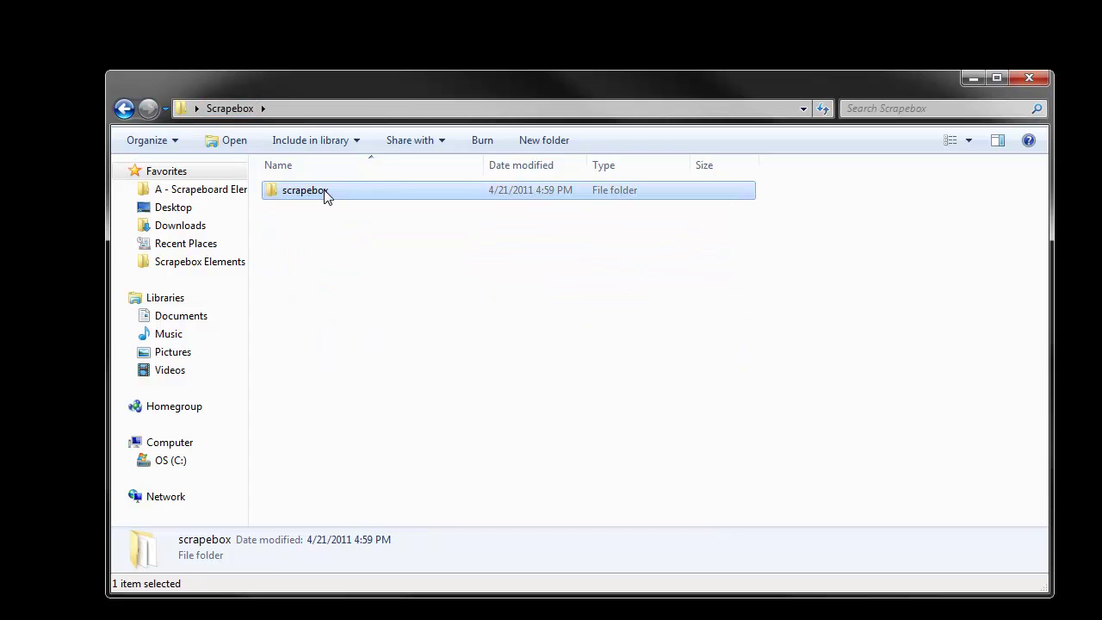
drag(325, 201, 328, 271)
click(357, 276)
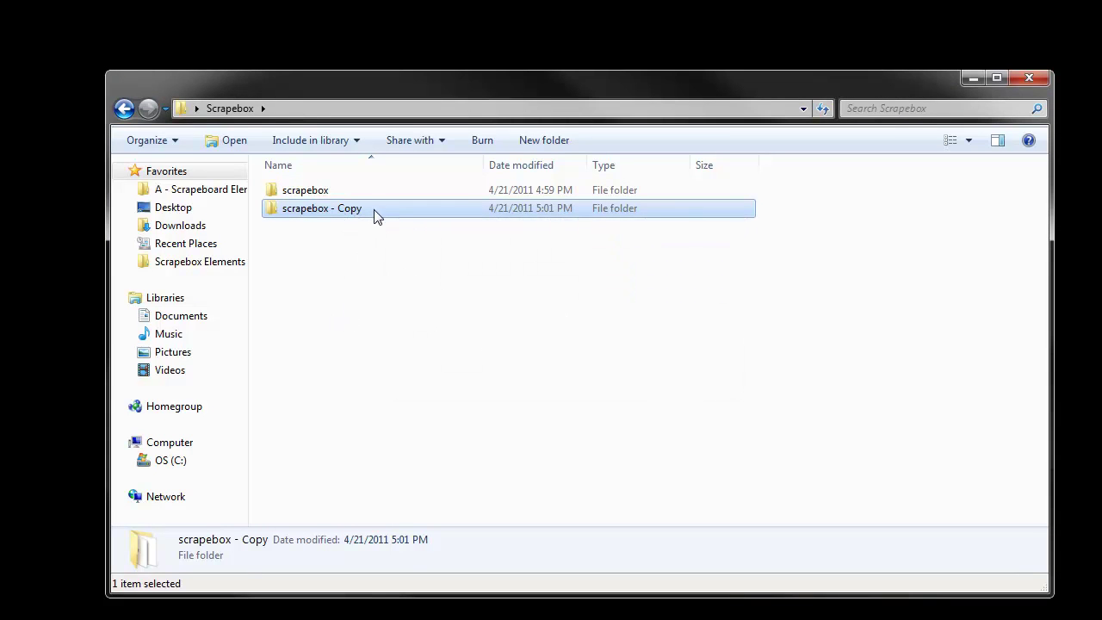
click(374, 215)
key(End)
key(BackSpace)
key(BackSpace)
key(BackSpace)
key(BackSpace)
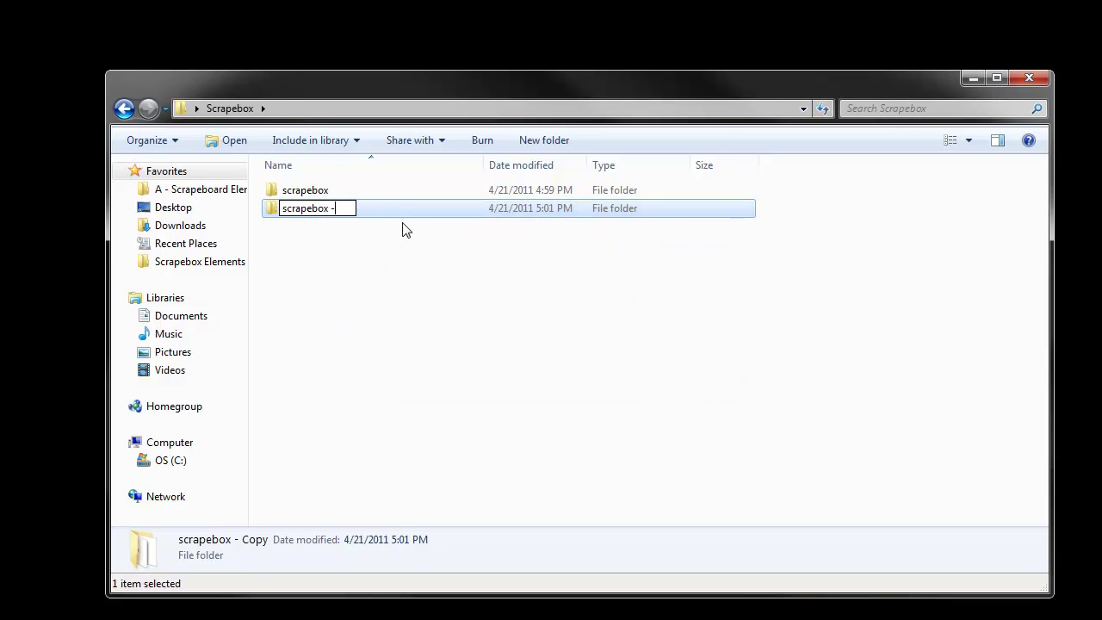
key(BackSpace)
text(2)
click(357, 228)
Launch scrapebox.exe from both the scrapebox and scrapebox 2 folders
double_click(327, 197)
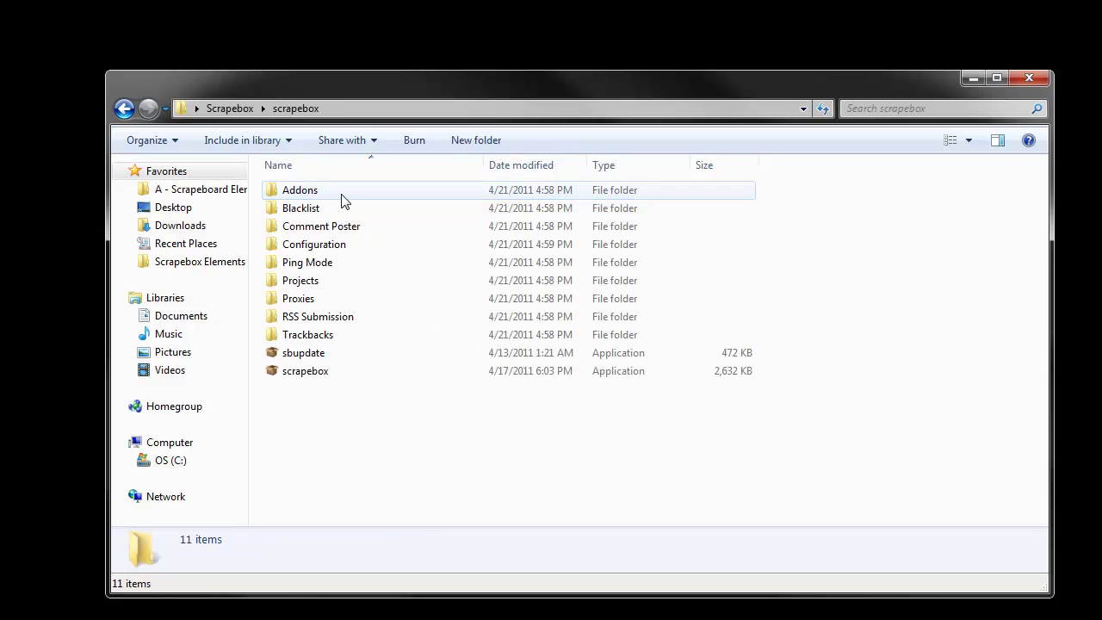
double_click(304, 375)
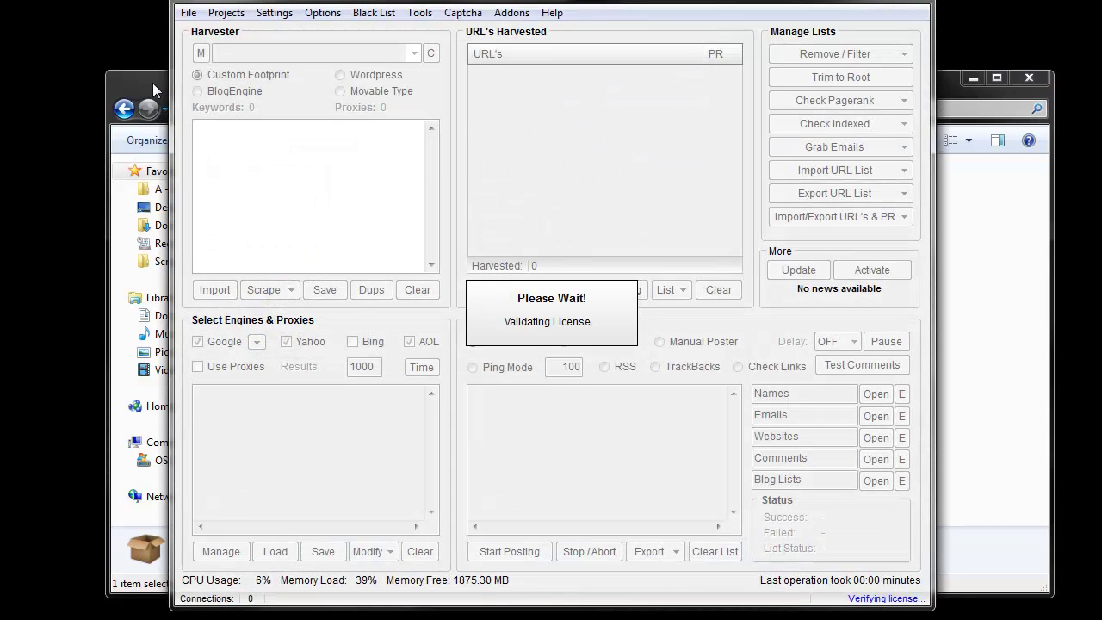
click(153, 79)
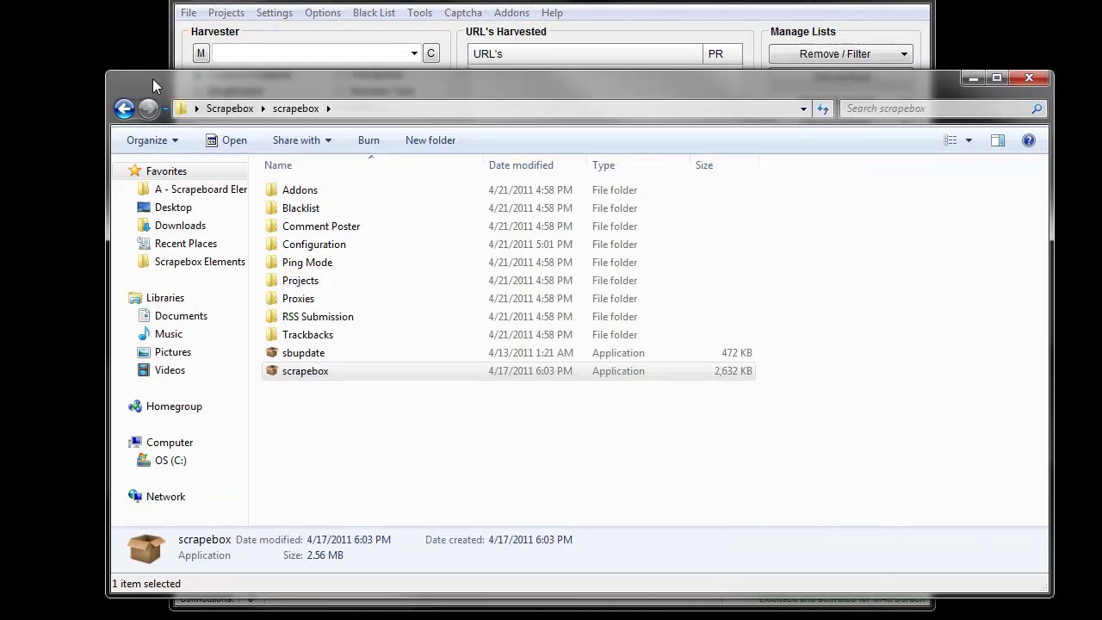
click(238, 111)
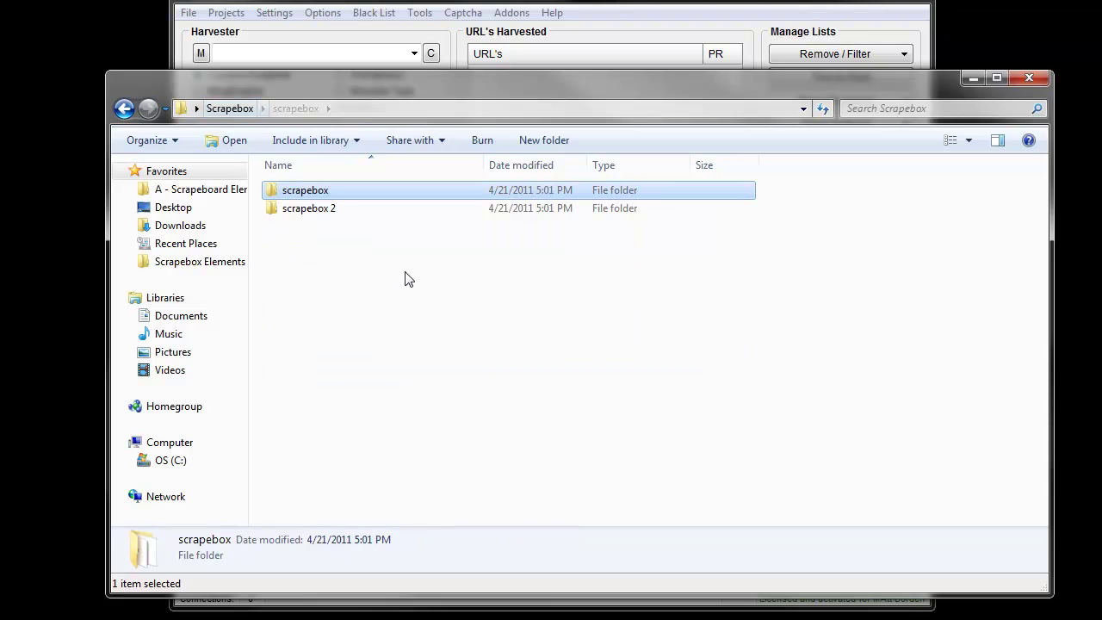
double_click(344, 216)
double_click(310, 371)
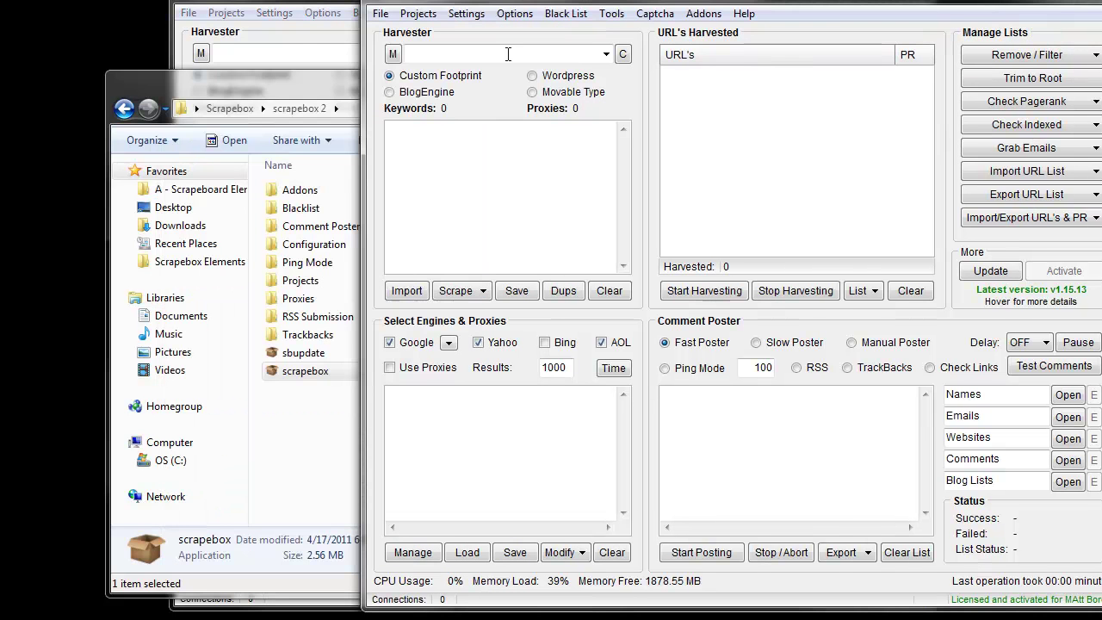
Minimize Explorer and arrange the two ScrapeBox windows side by side
click(329, 80)
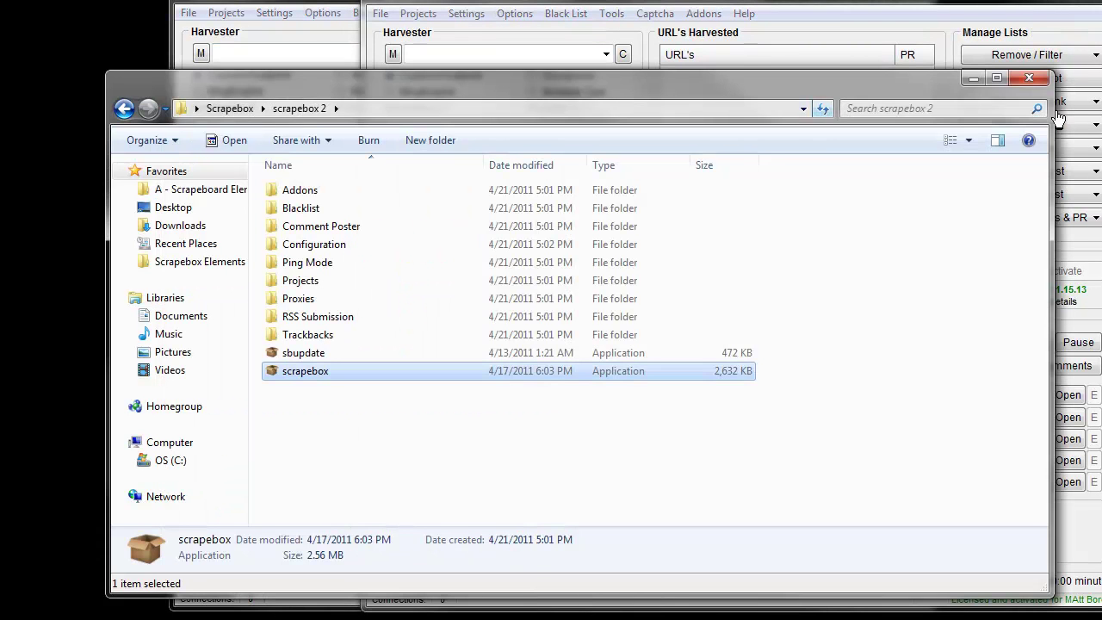
click(975, 81)
drag(285, 1, 188, 0)
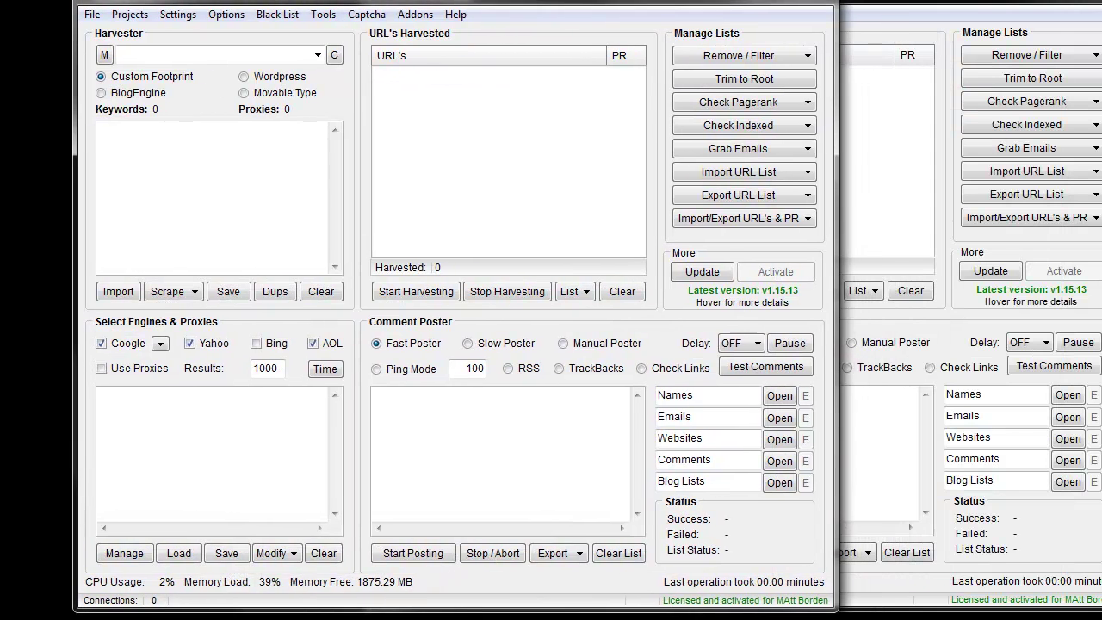
click(887, 129)
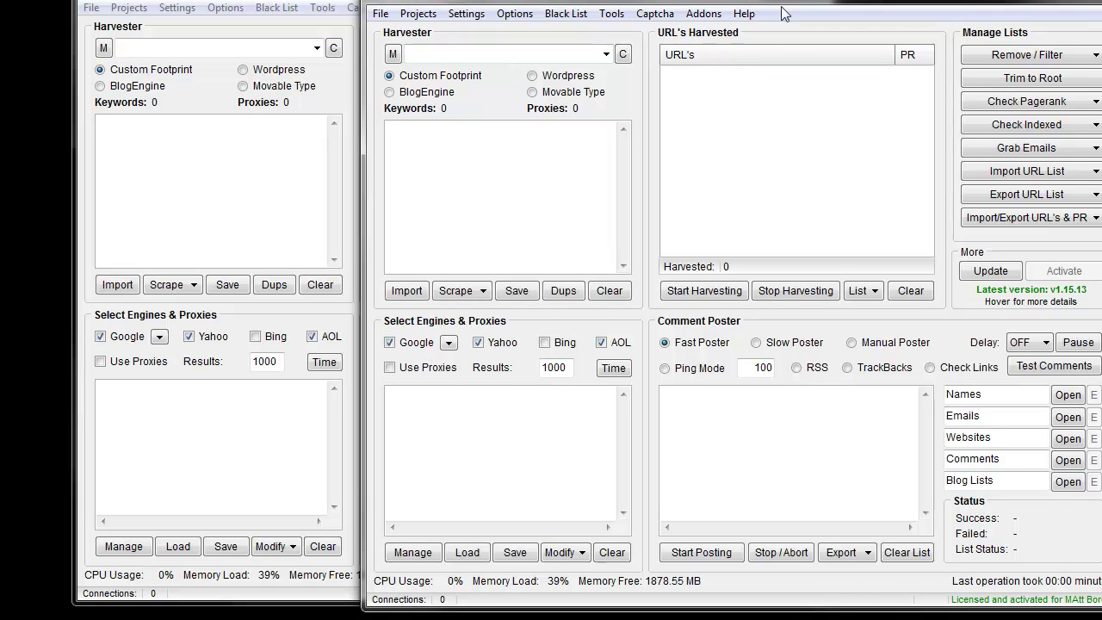
drag(689, 2, 690, 2)
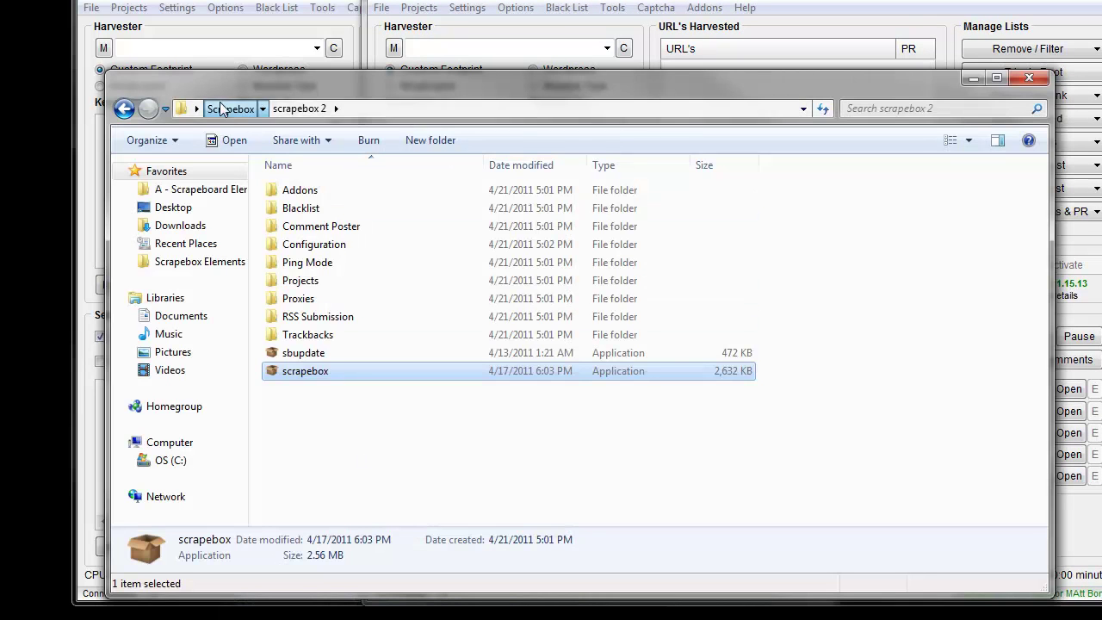
Duplicate the scrapebox 2 folder inside Scrapebox and rename the copy to scrapebox 3
click(222, 108)
drag(320, 214, 328, 270)
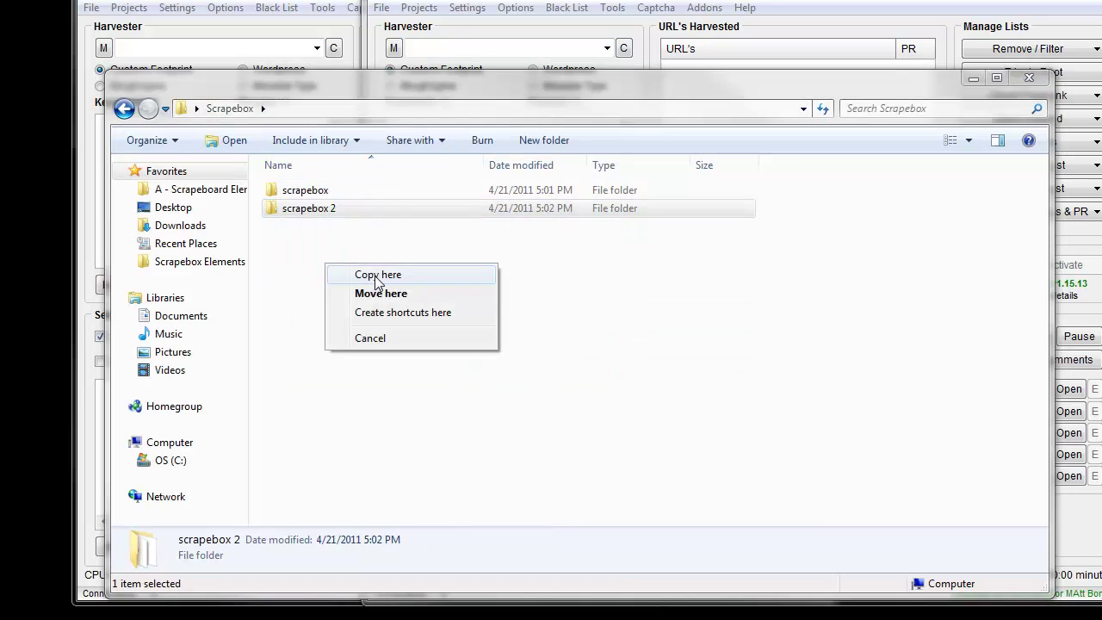
click(379, 291)
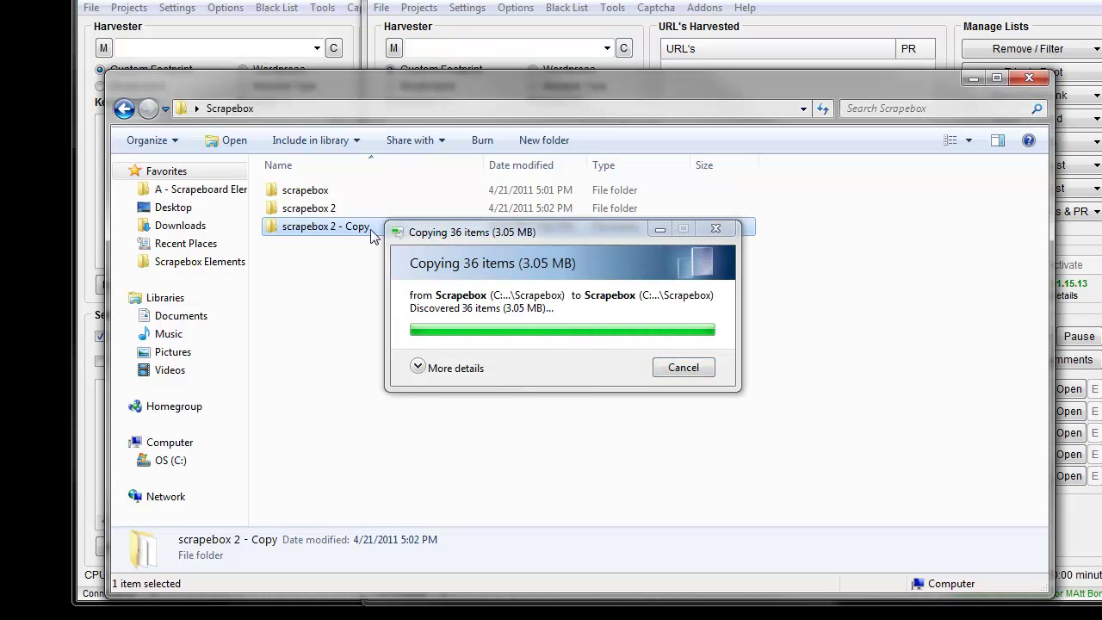
click(370, 227)
click(377, 227)
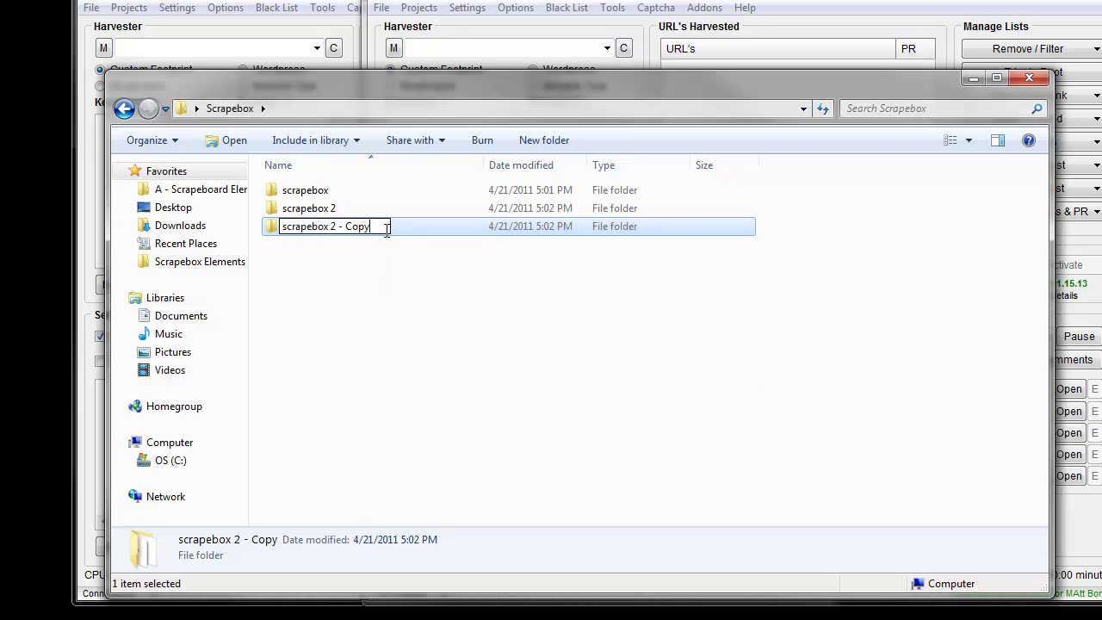
key(BackSpace)
key(BackSpace)
key(BackSpace)
key(BackSpace)
key(BackSpace)
key(BackSpace)
key(BackSpace)
key(BackSpace)
text(3)
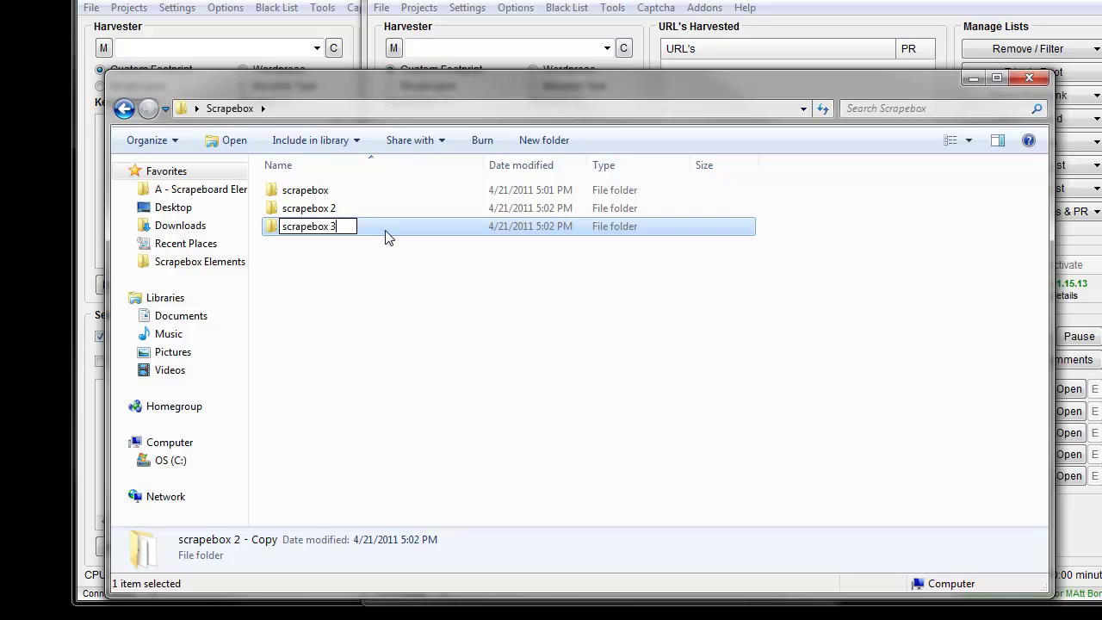
key(Return)
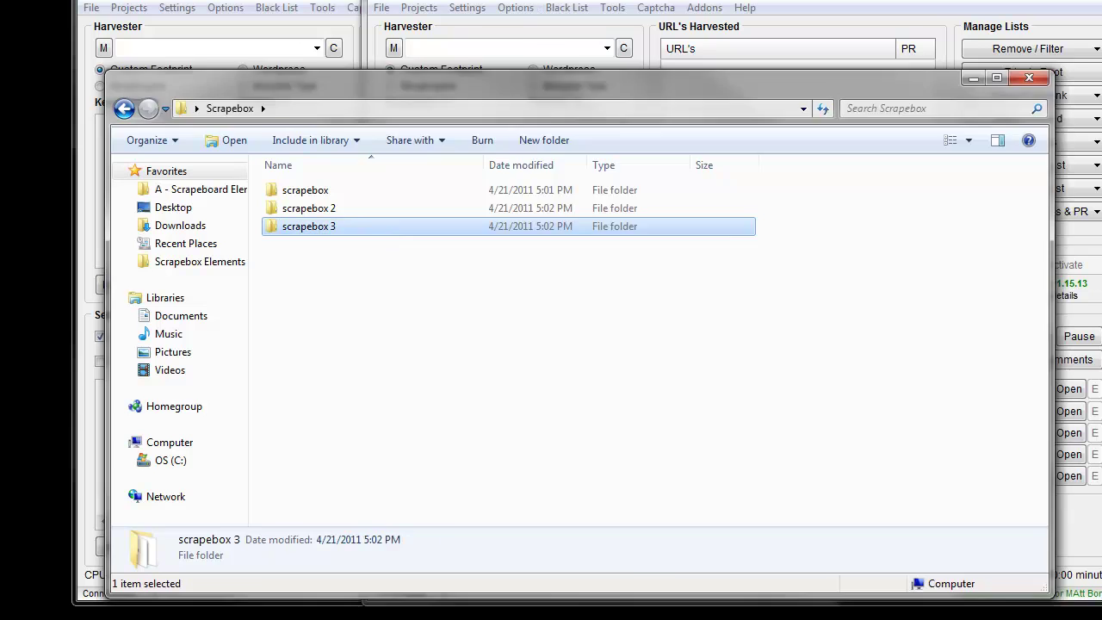
Bring the Explorer window forward and minimize it
key(alt+Tab)
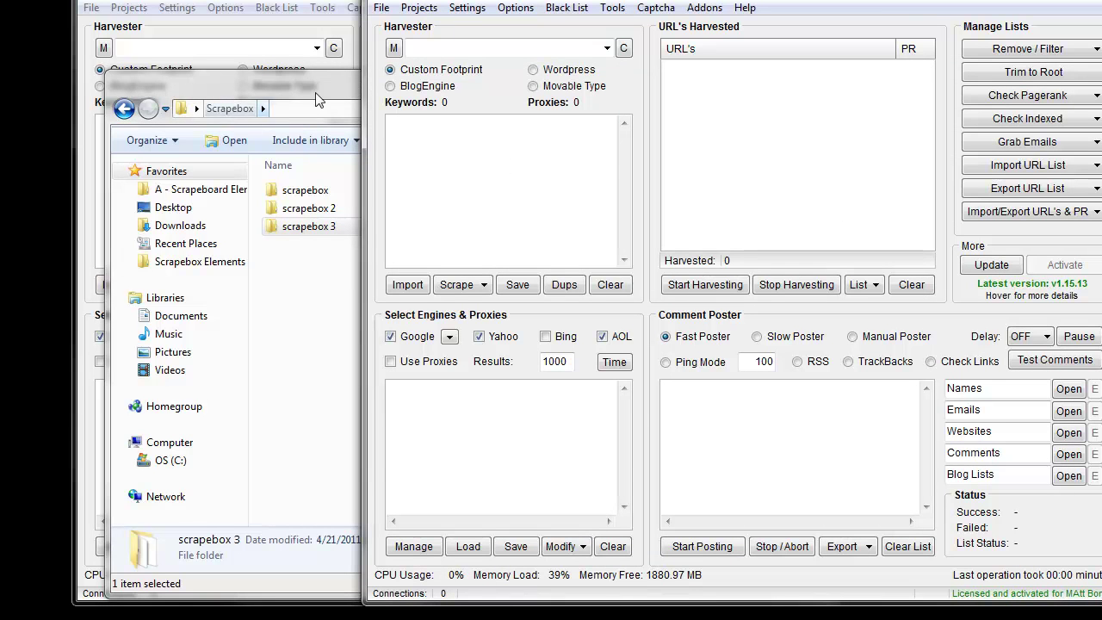
click(320, 93)
click(973, 78)
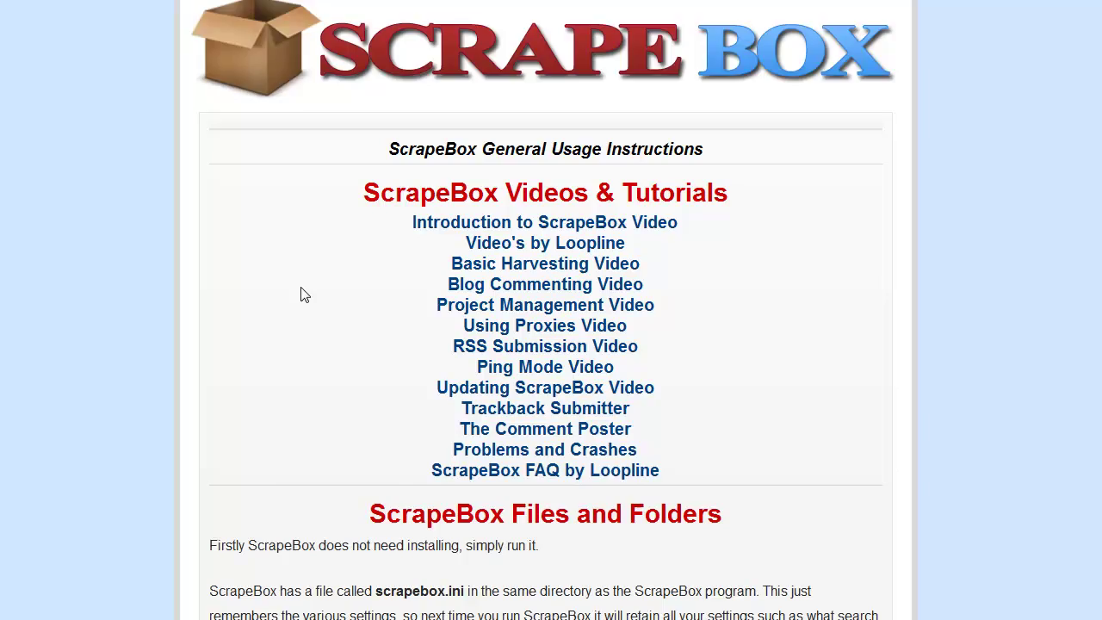
Scroll down through the ScrapeBox usage guide's sections, then scroll back up a little
scroll(303, 296, down, 1)
scroll(303, 296, down, 15)
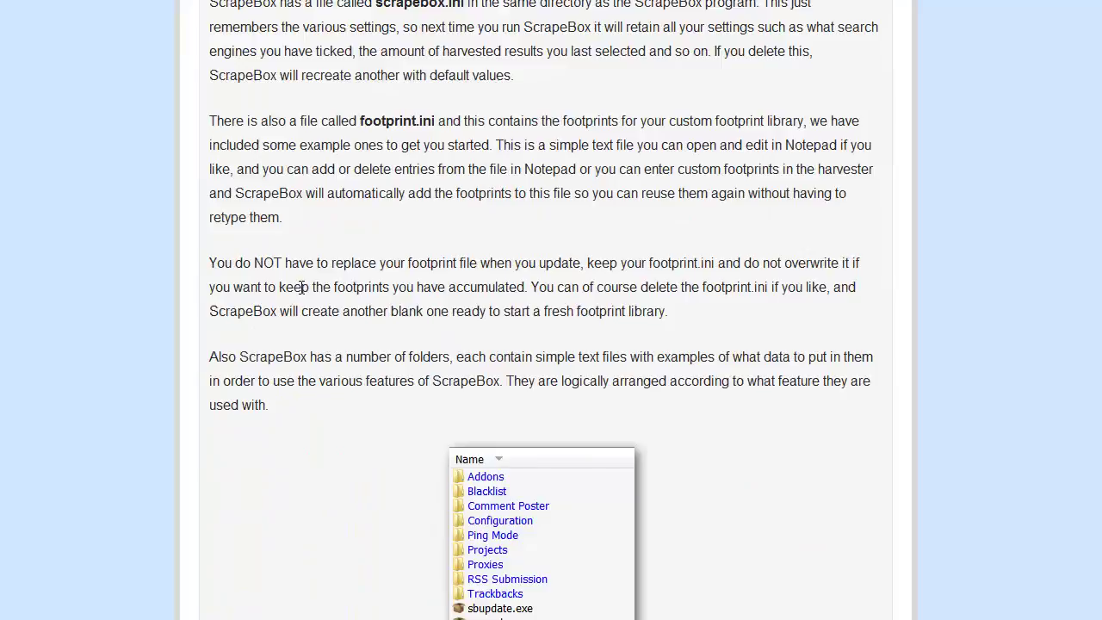
scroll(301, 293, down, 20)
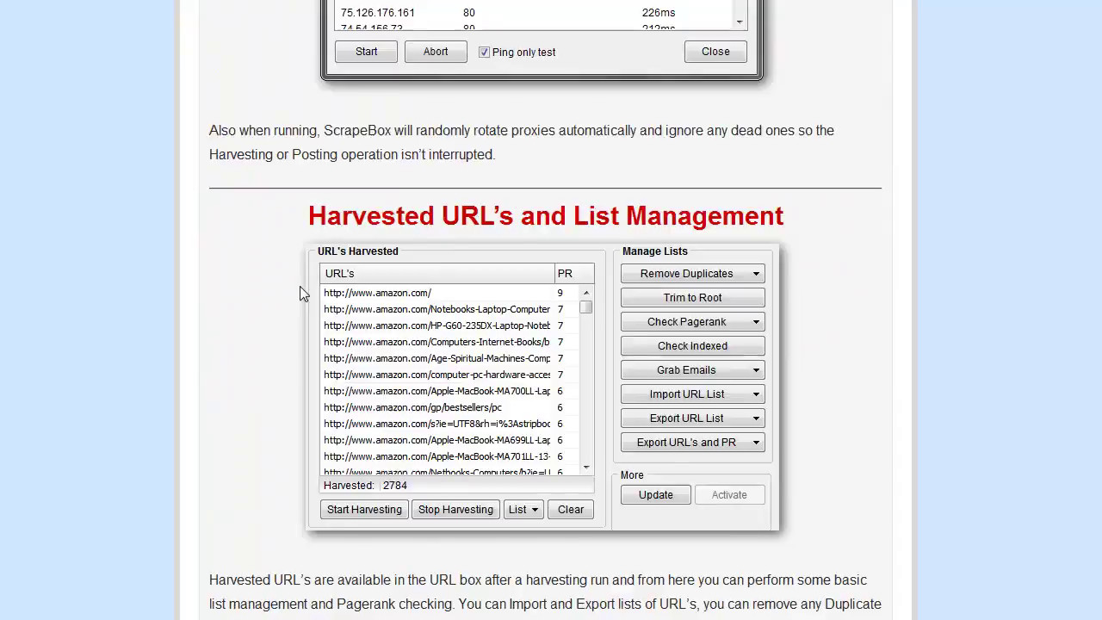
scroll(303, 289, up, 20)
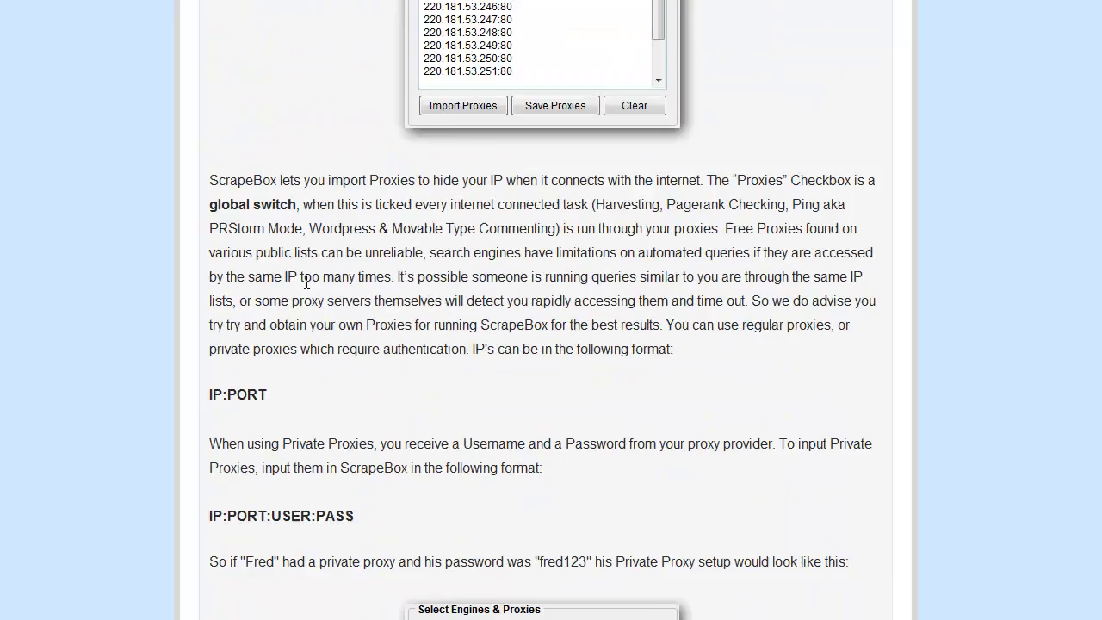